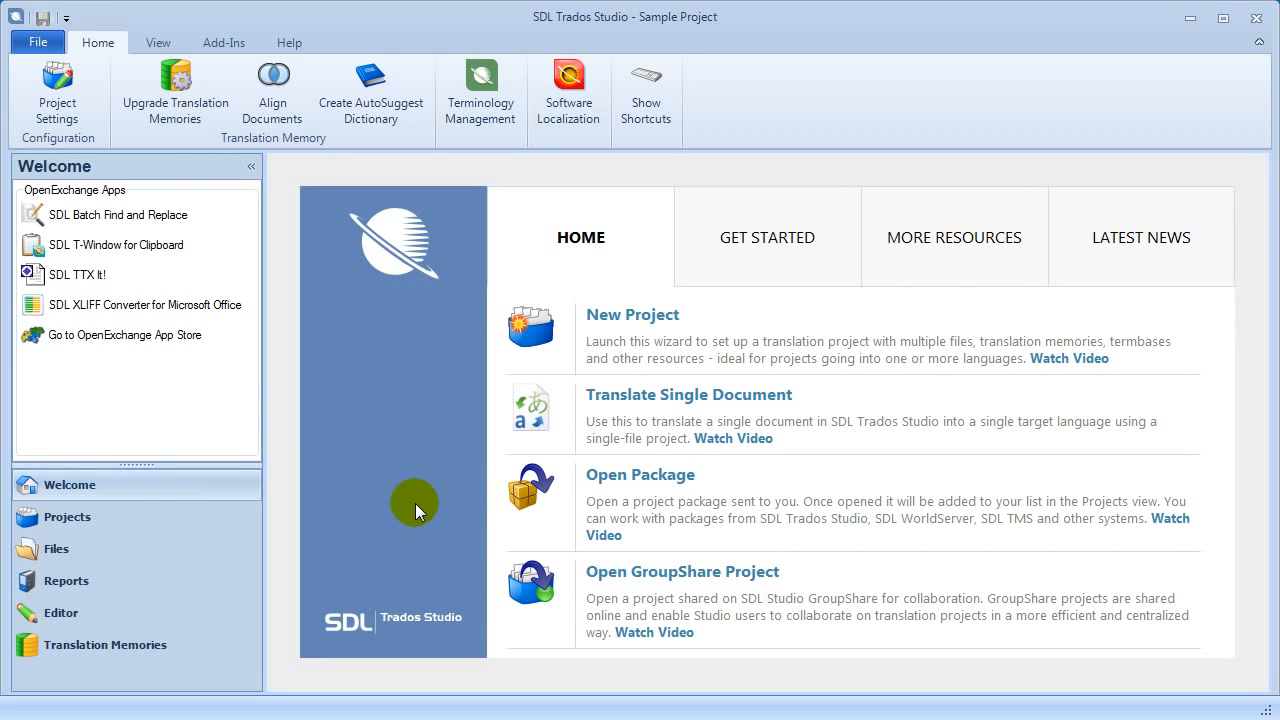
Step: Open the project package Photo Printer.sdlppx from the Example folder
left_click(40, 44)
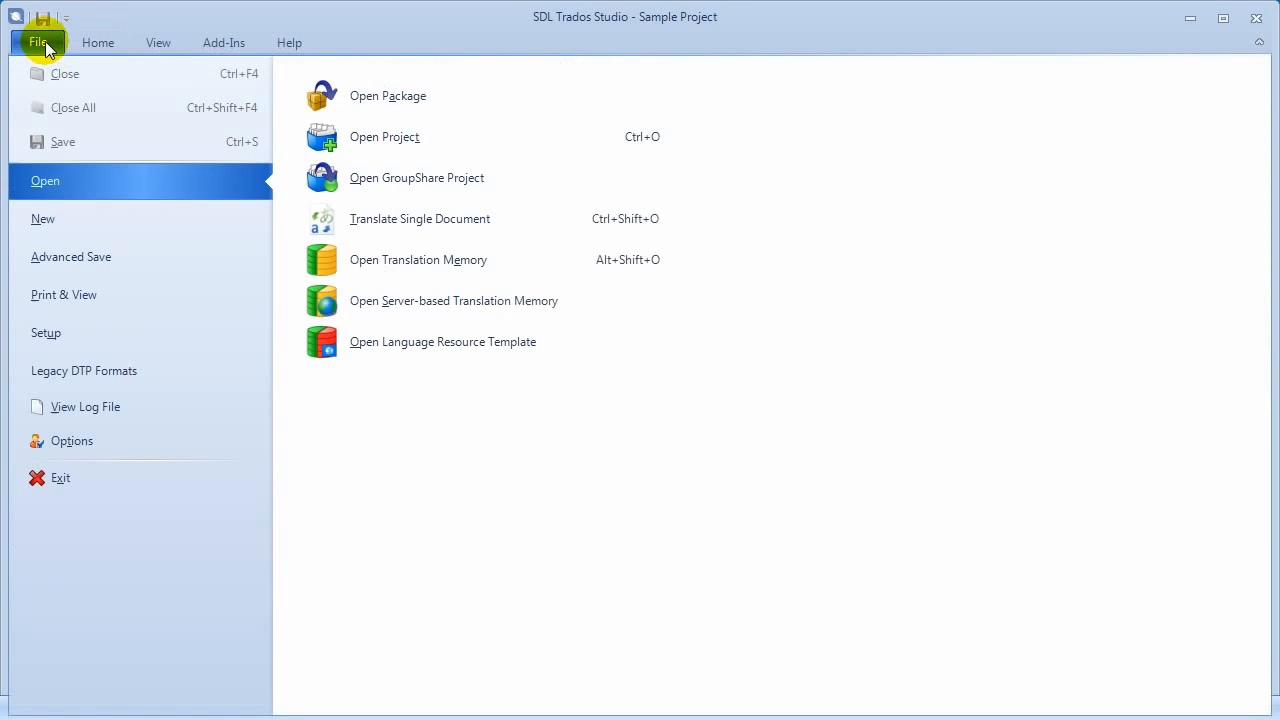
left_click(405, 92)
left_click(137, 518)
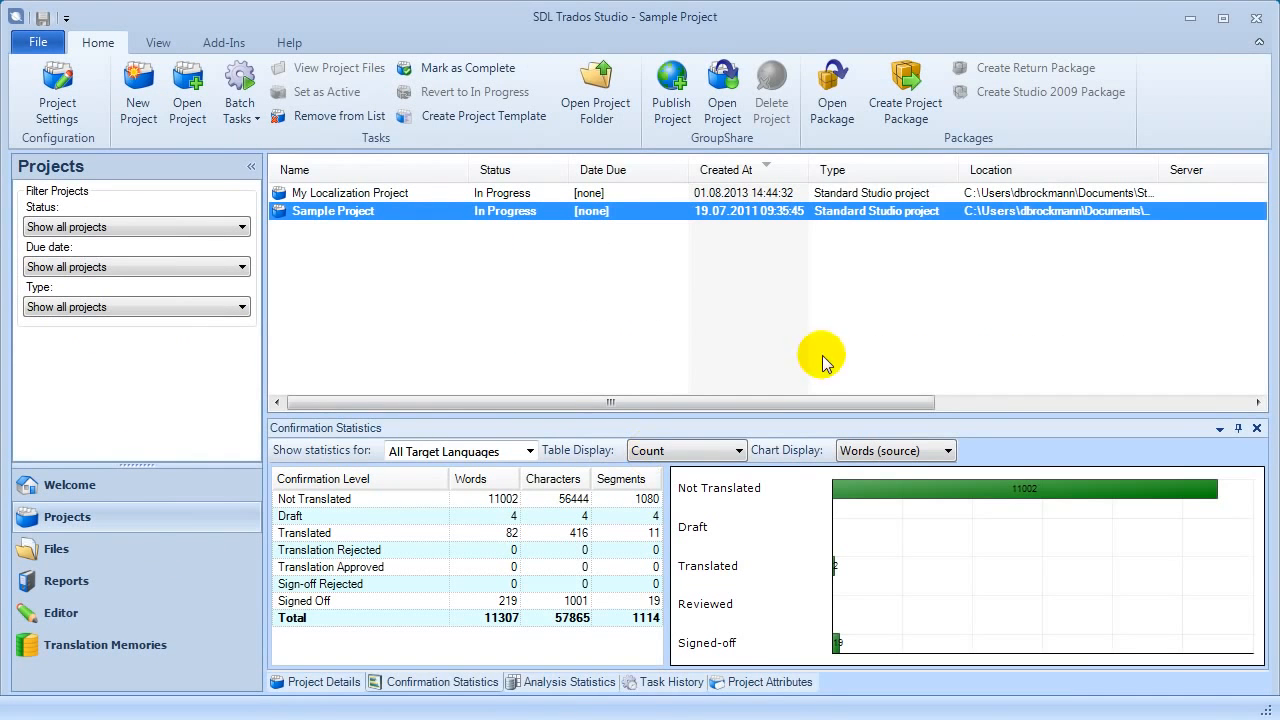
left_click(834, 92)
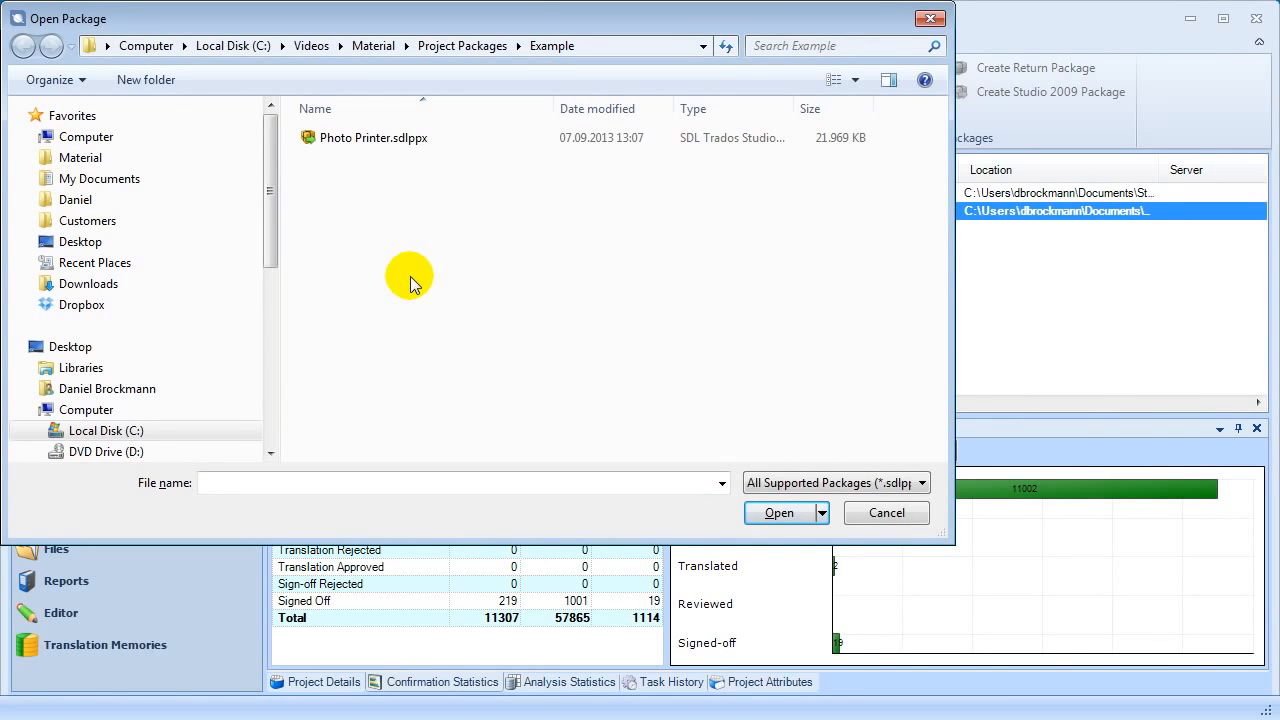
left_click(922, 482)
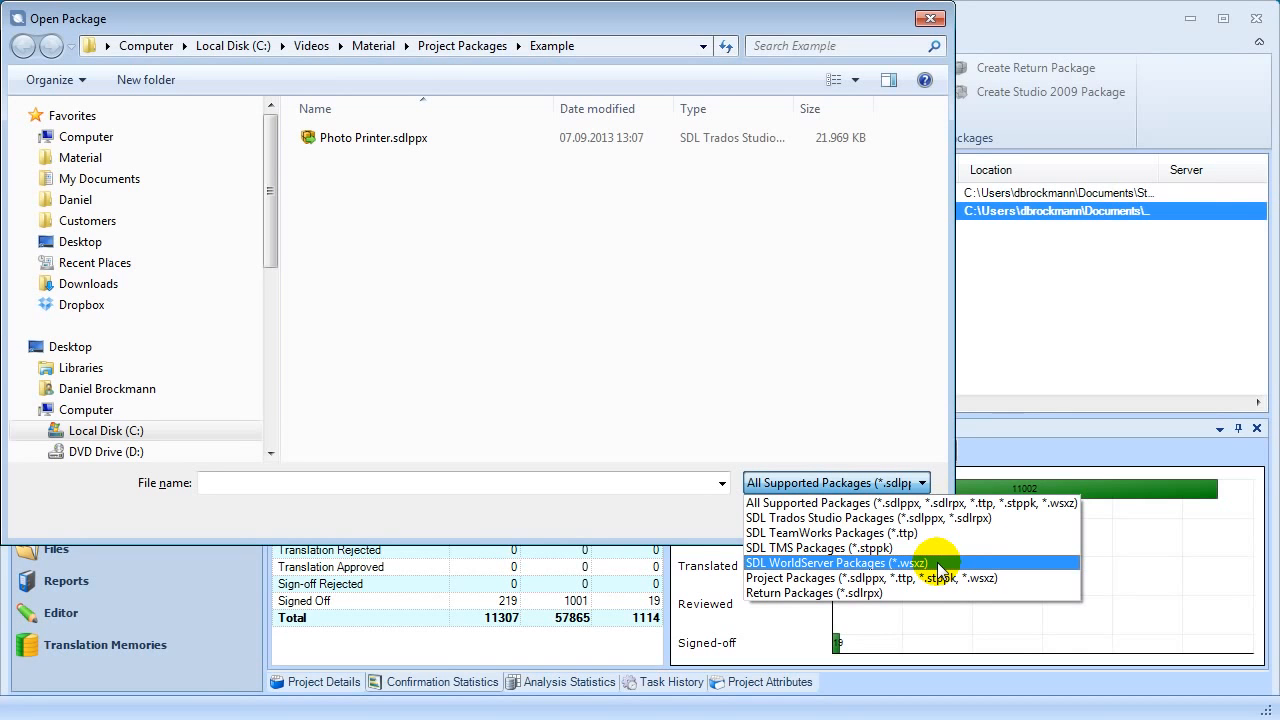
left_click(443, 243)
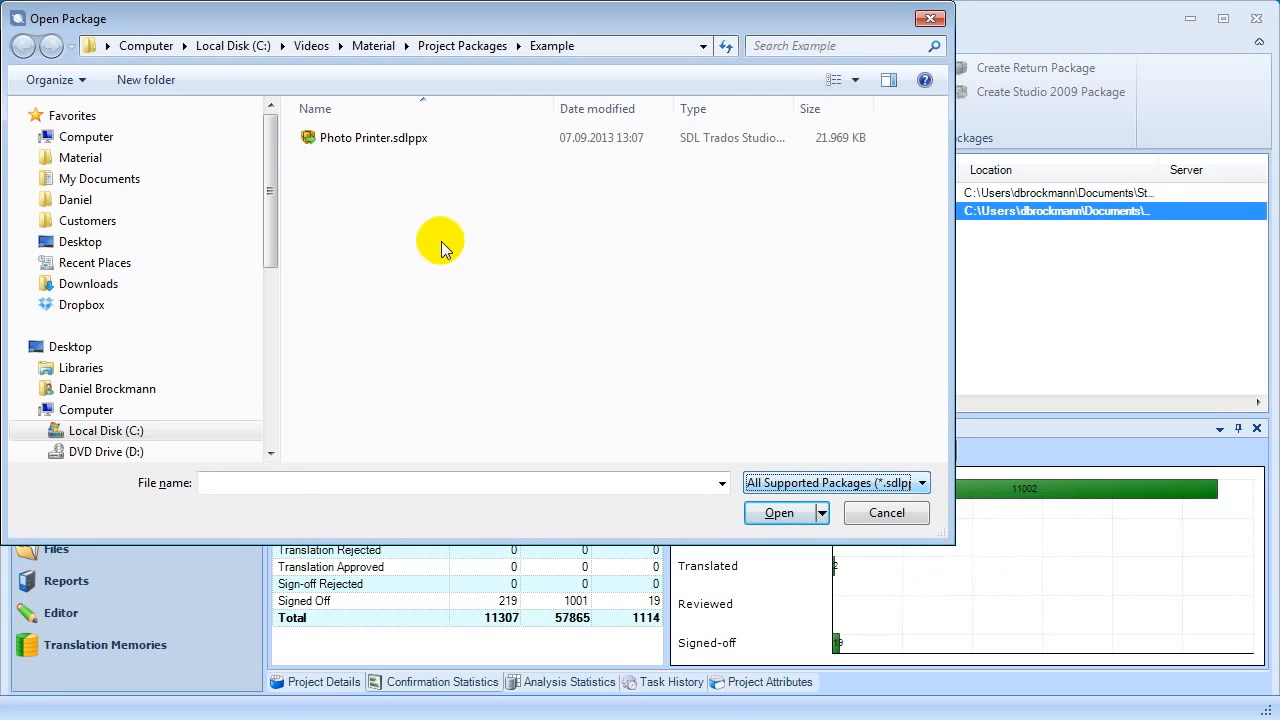
left_click(400, 138)
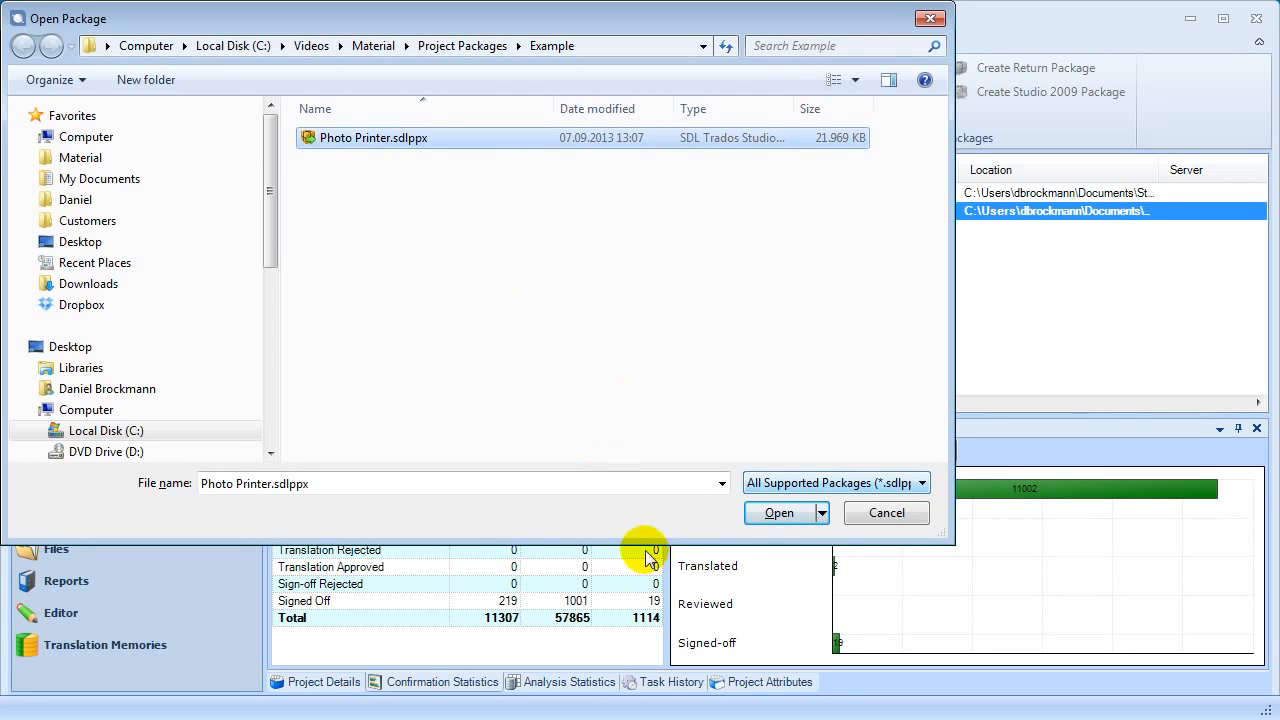
left_click(777, 513)
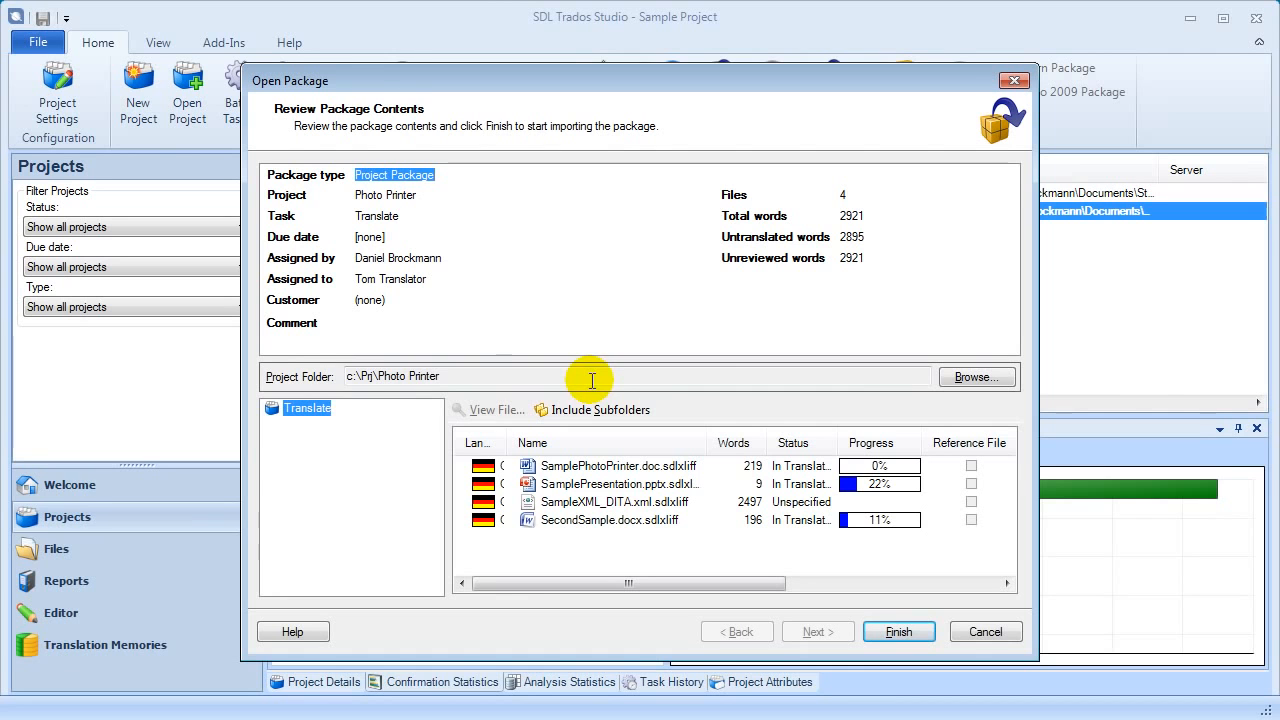
Step: Import the package with c:\Prj\Photo Printer as the project folder and close the finished import
left_click(982, 378)
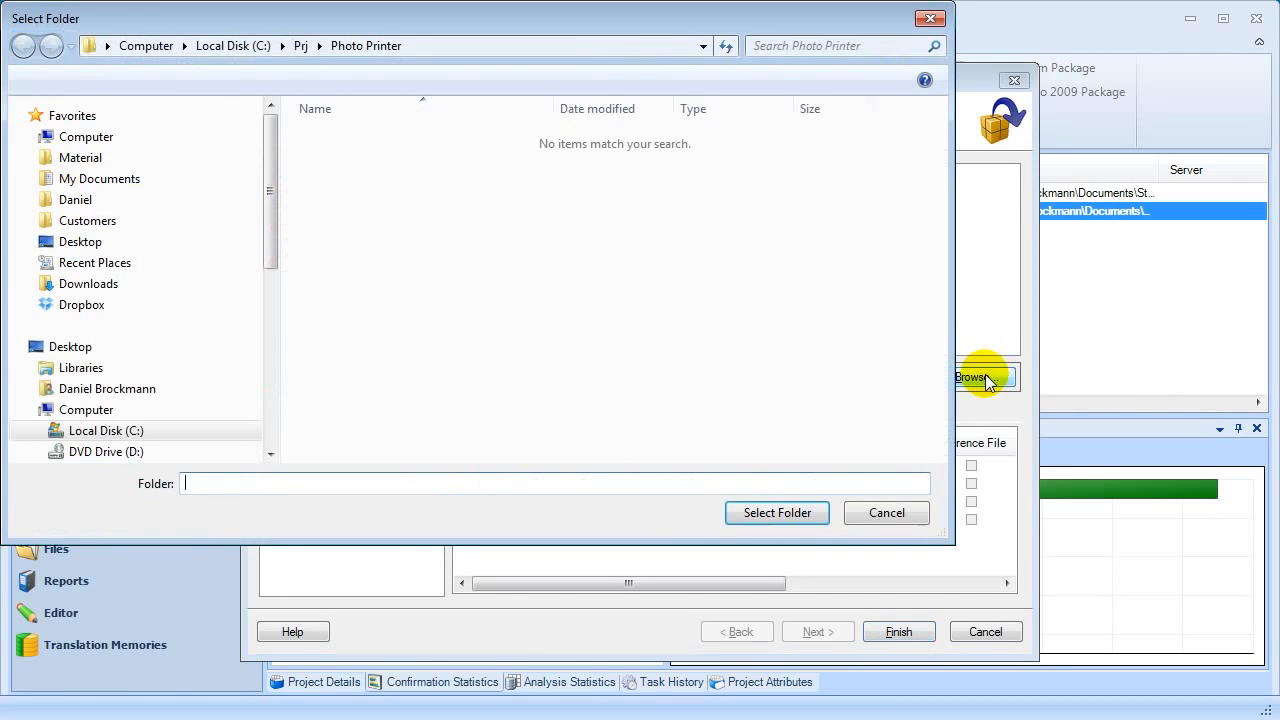
left_click_drag(565, 30, 658, 90)
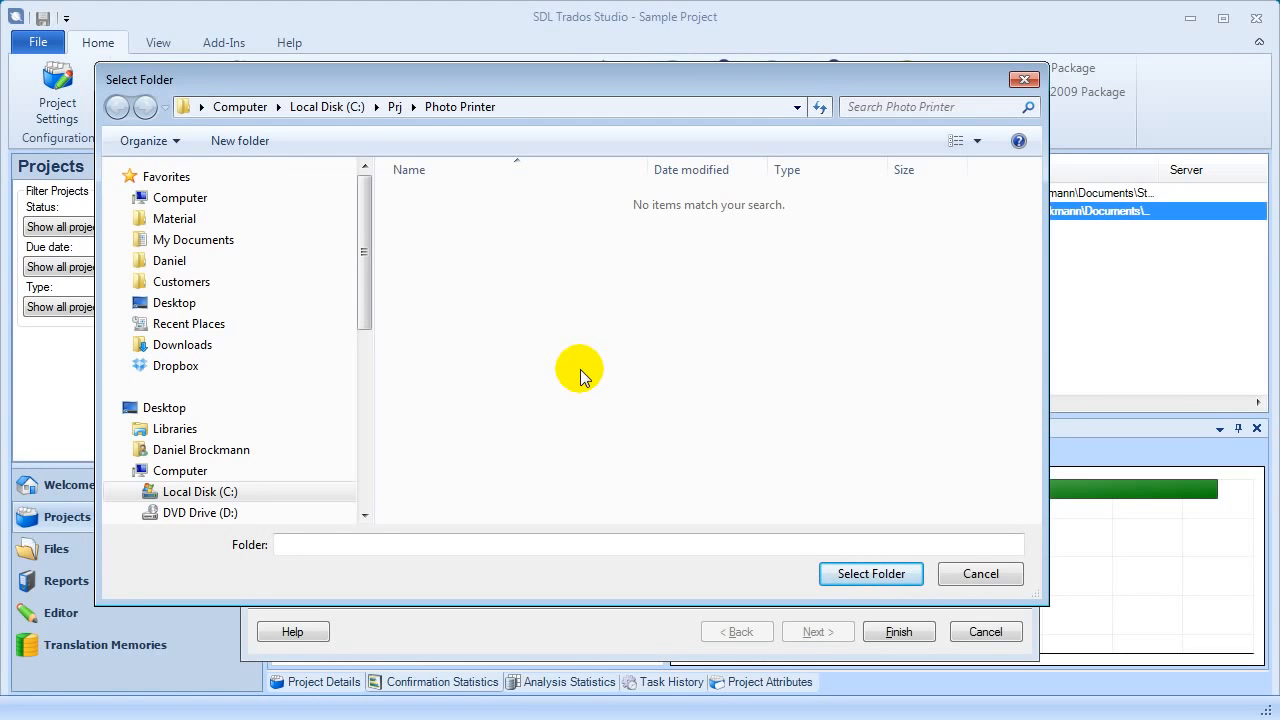
left_click(978, 573)
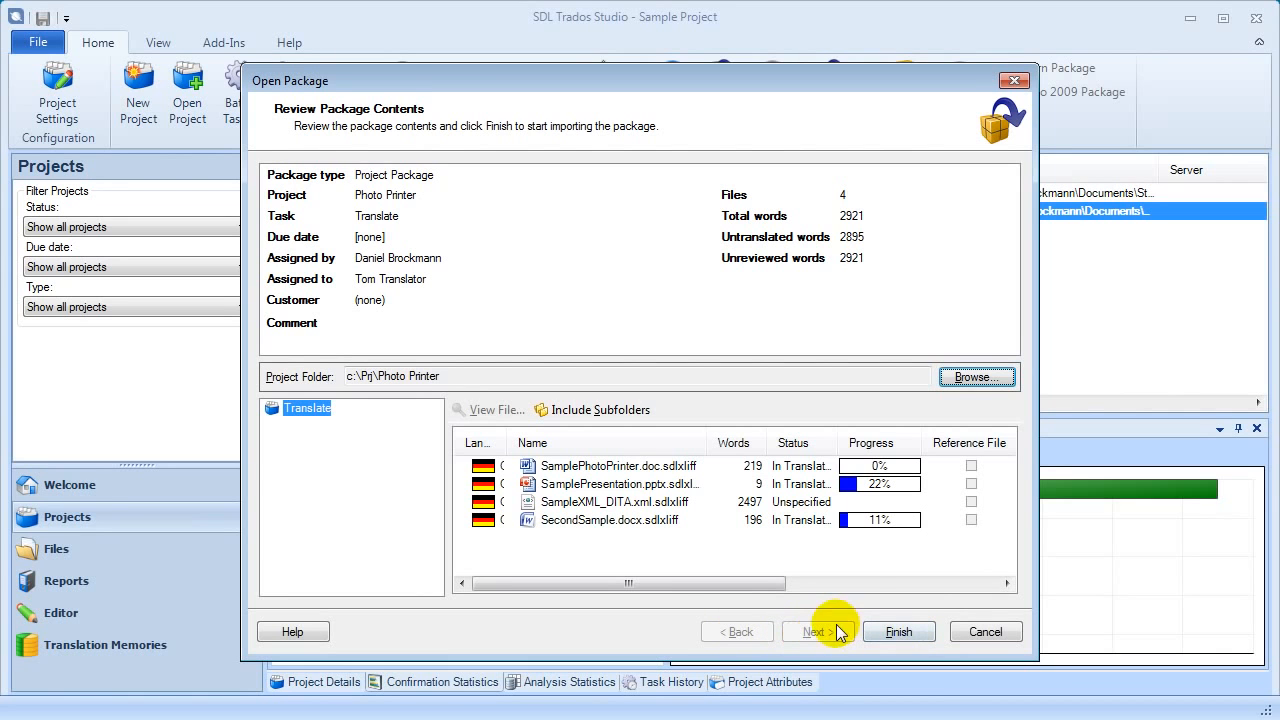
left_click(898, 630)
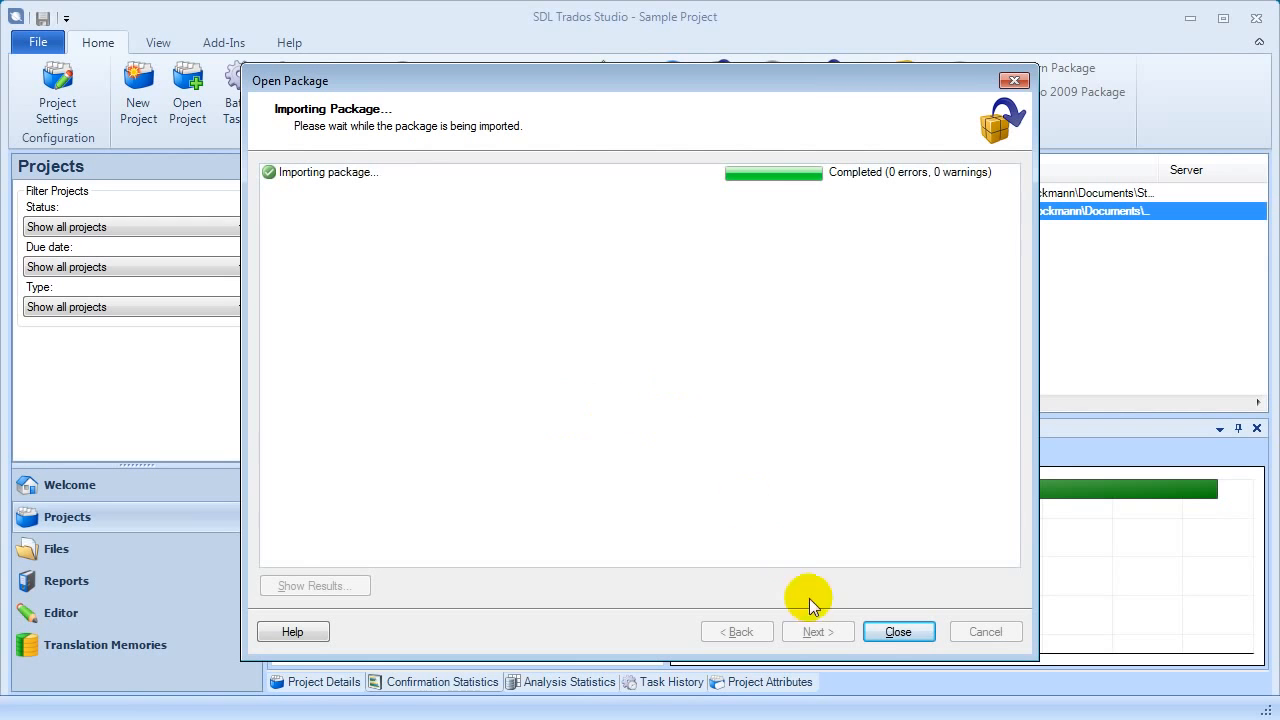
left_click(900, 632)
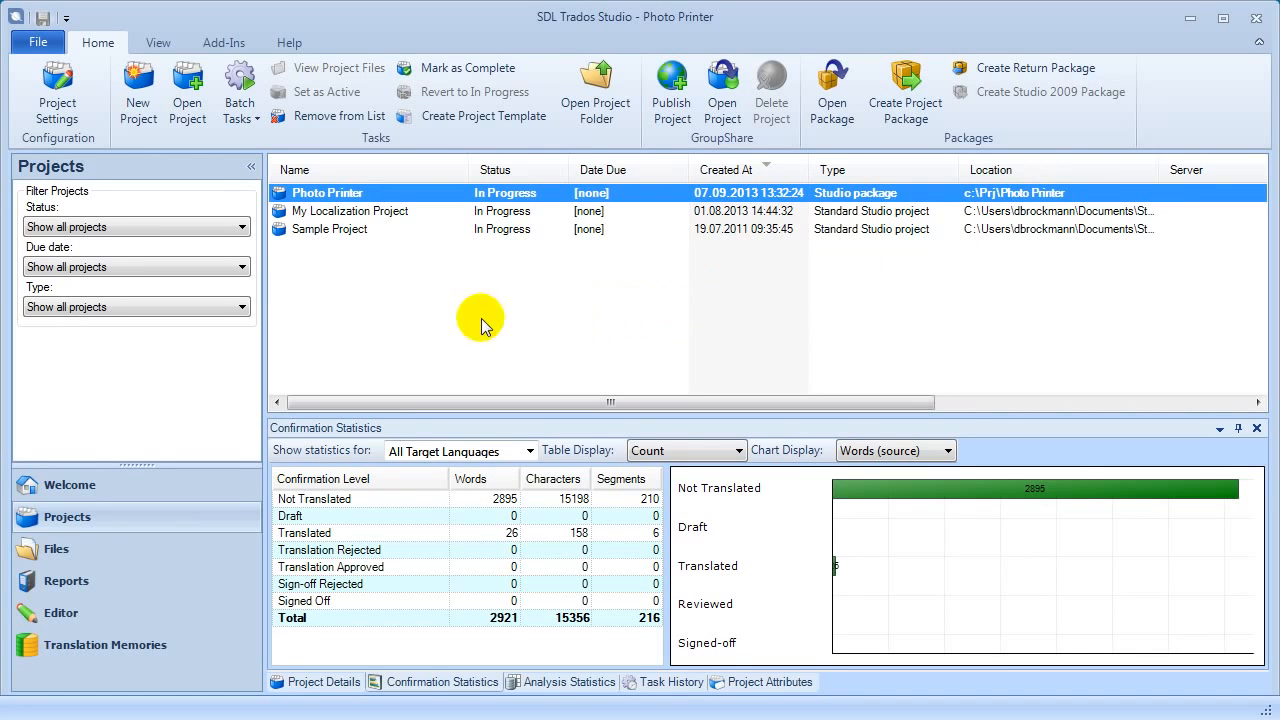
Step: Inspect the contents of the Photo Printer project folder in the file explorer and close it again
left_click(600, 100)
left_click_drag(890, 258, 409, 86)
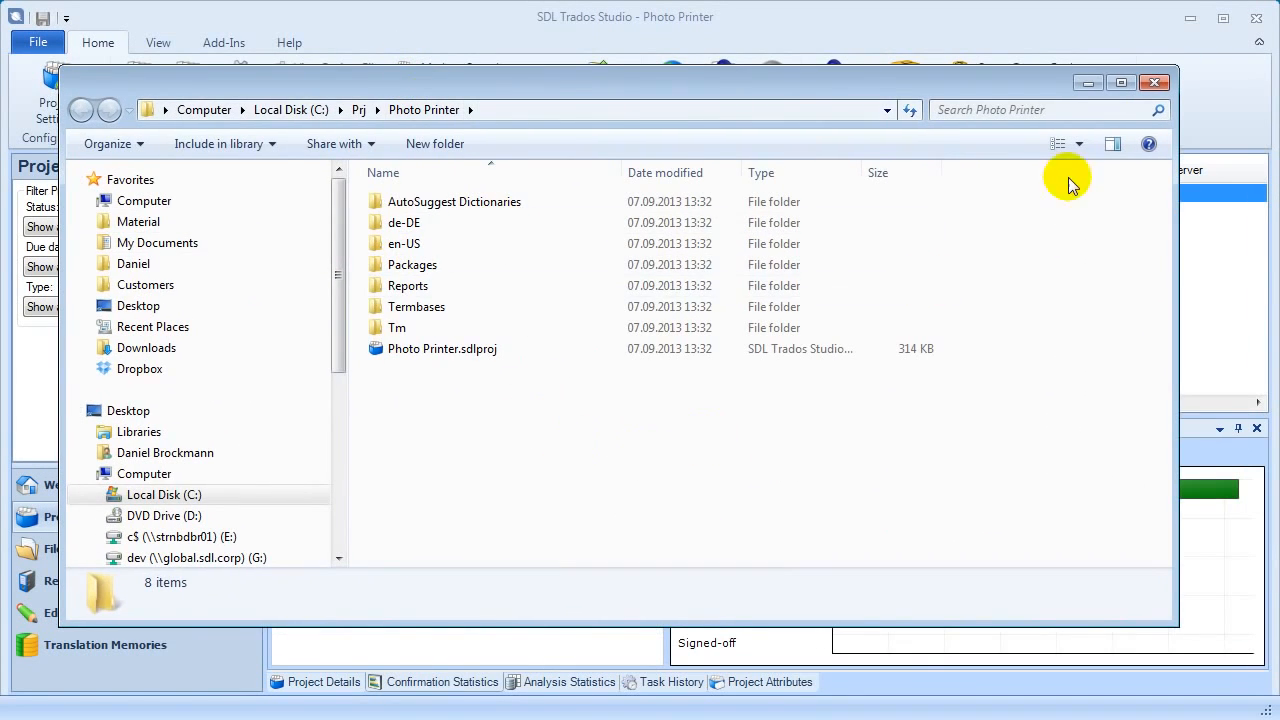
left_click(1153, 82)
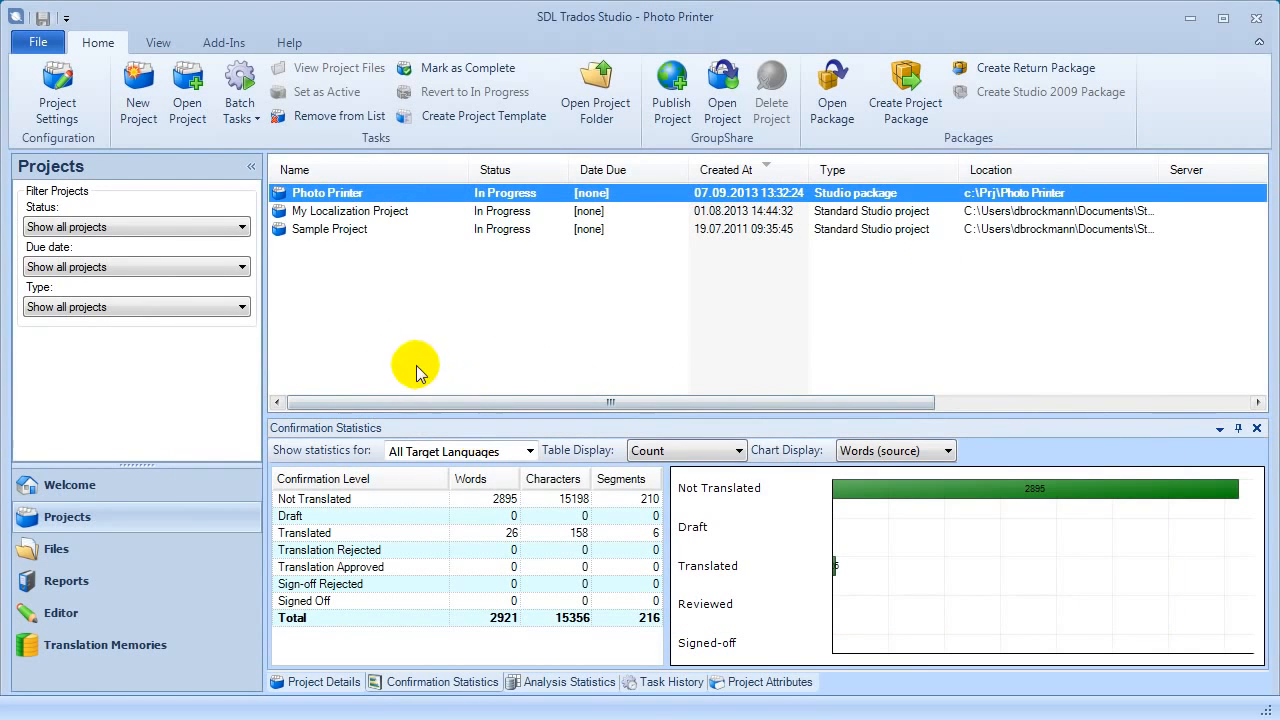
Step: Show the files of the Photo Printer project and open SamplePhotoPrinter.doc.sdlxliff for translation
double_click(392, 194)
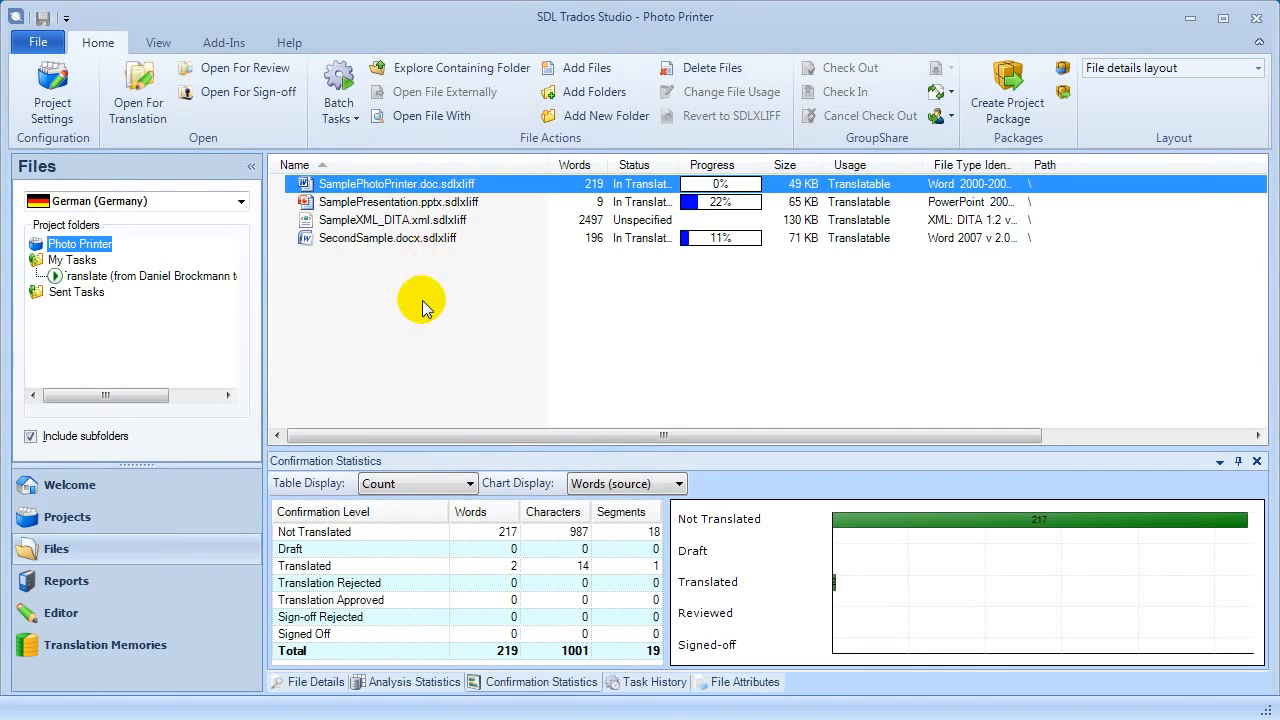
left_click(423, 237, "shift")
right_click(423, 237)
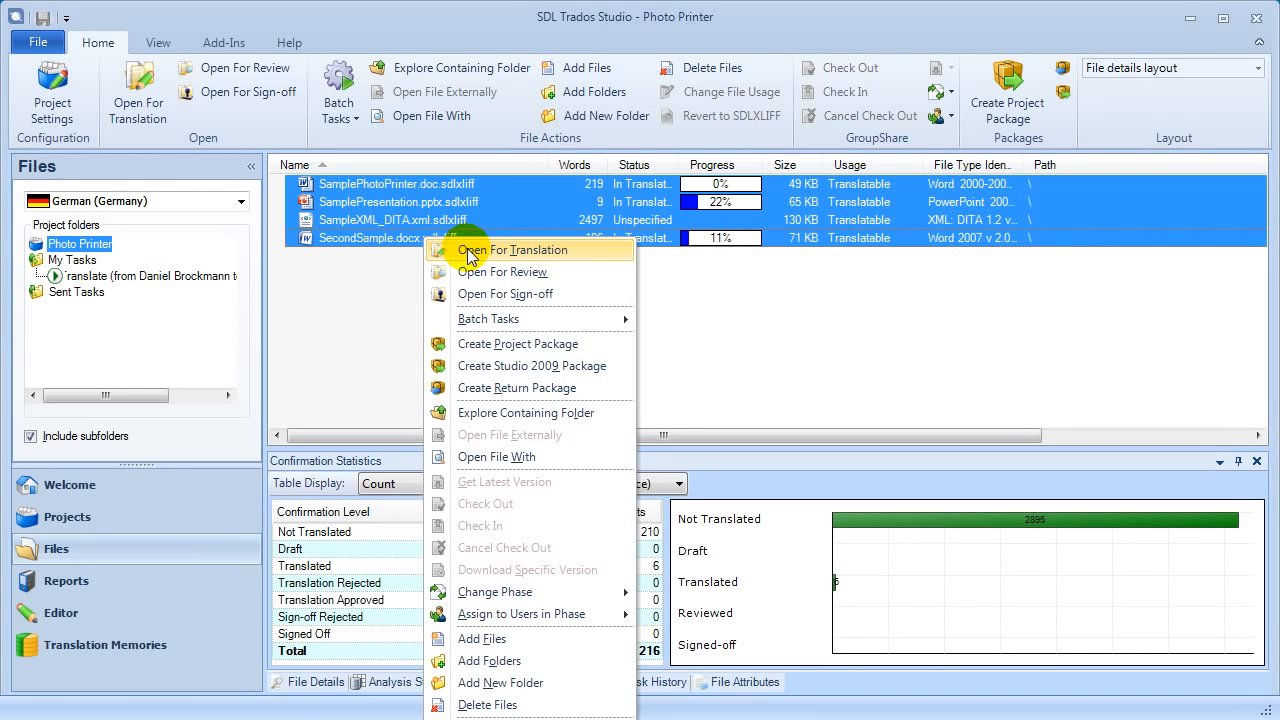
left_click(400, 186)
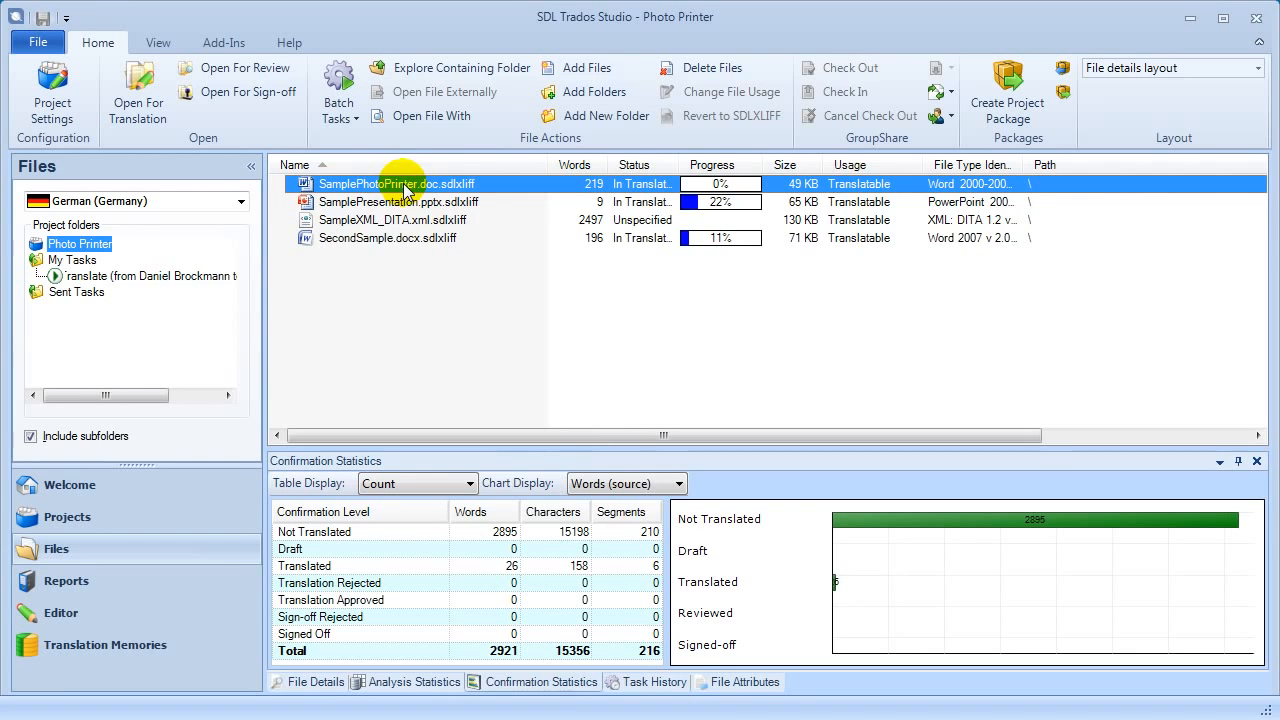
double_click(481, 190)
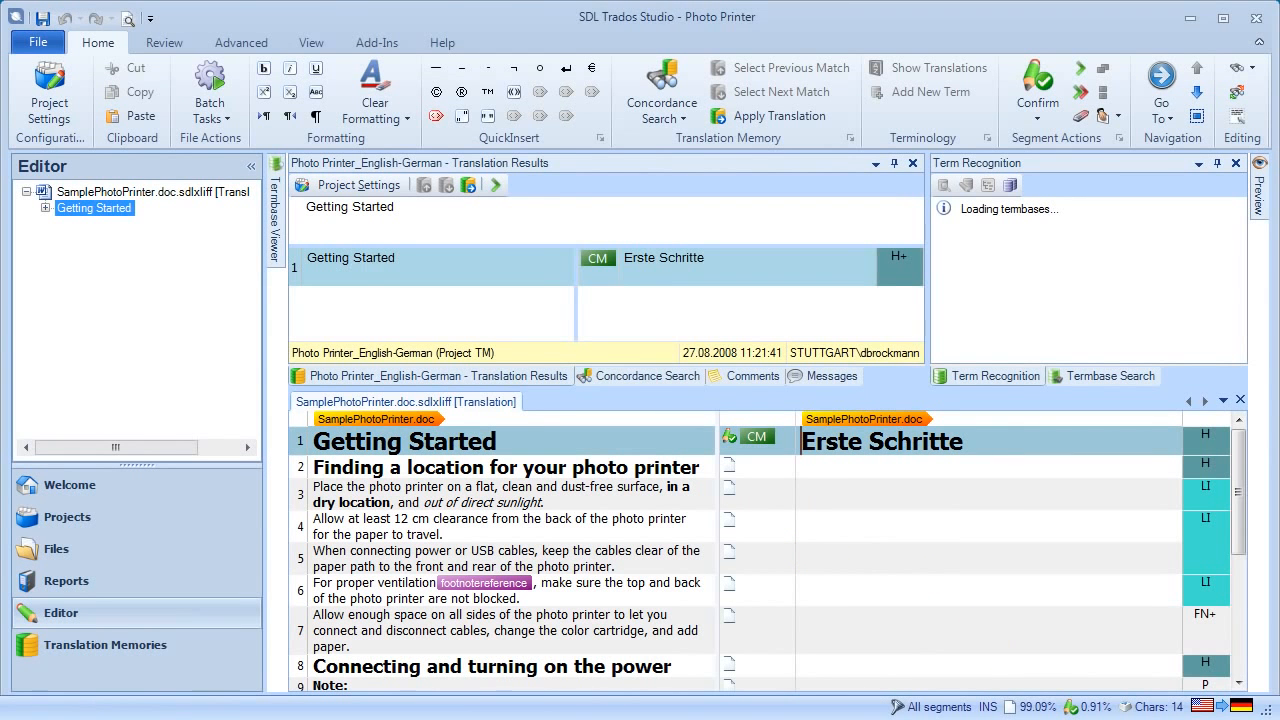
Step: Move on from segment 1, then delete "Geeigneten" from the translation of segment 2 and confirm it
left_click(940, 441)
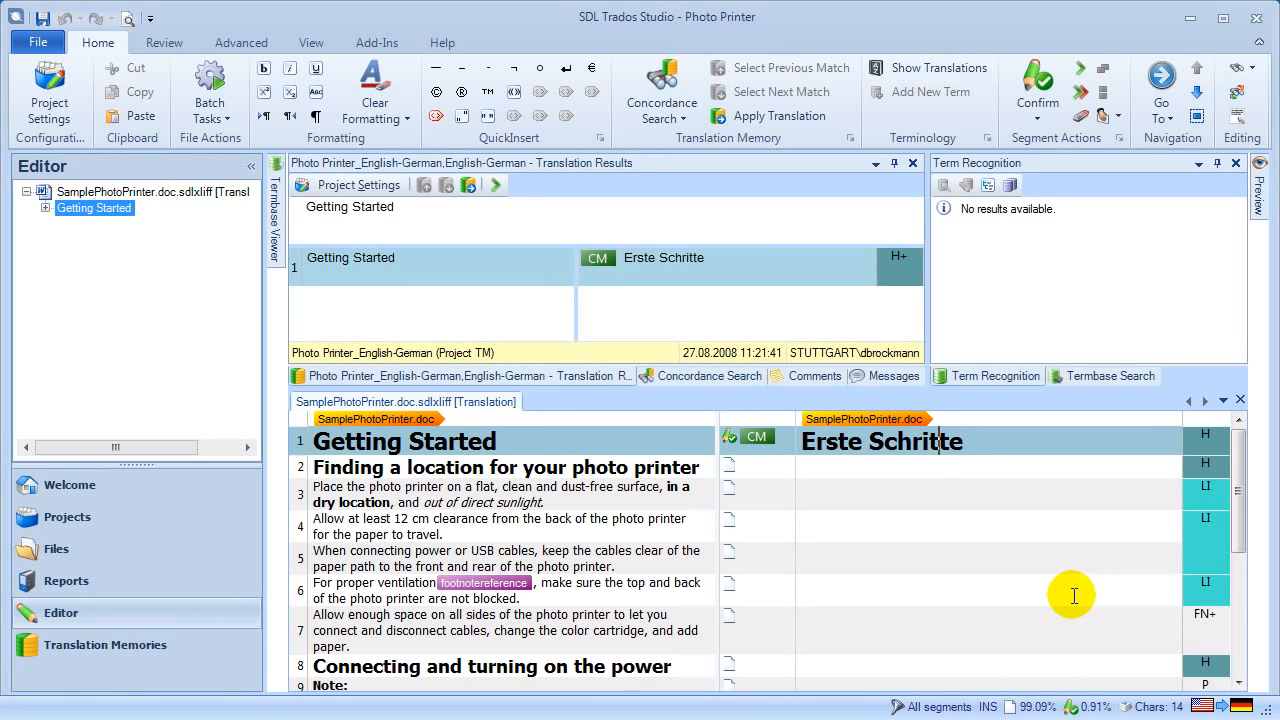
key("End")
key("ctrl+Return")
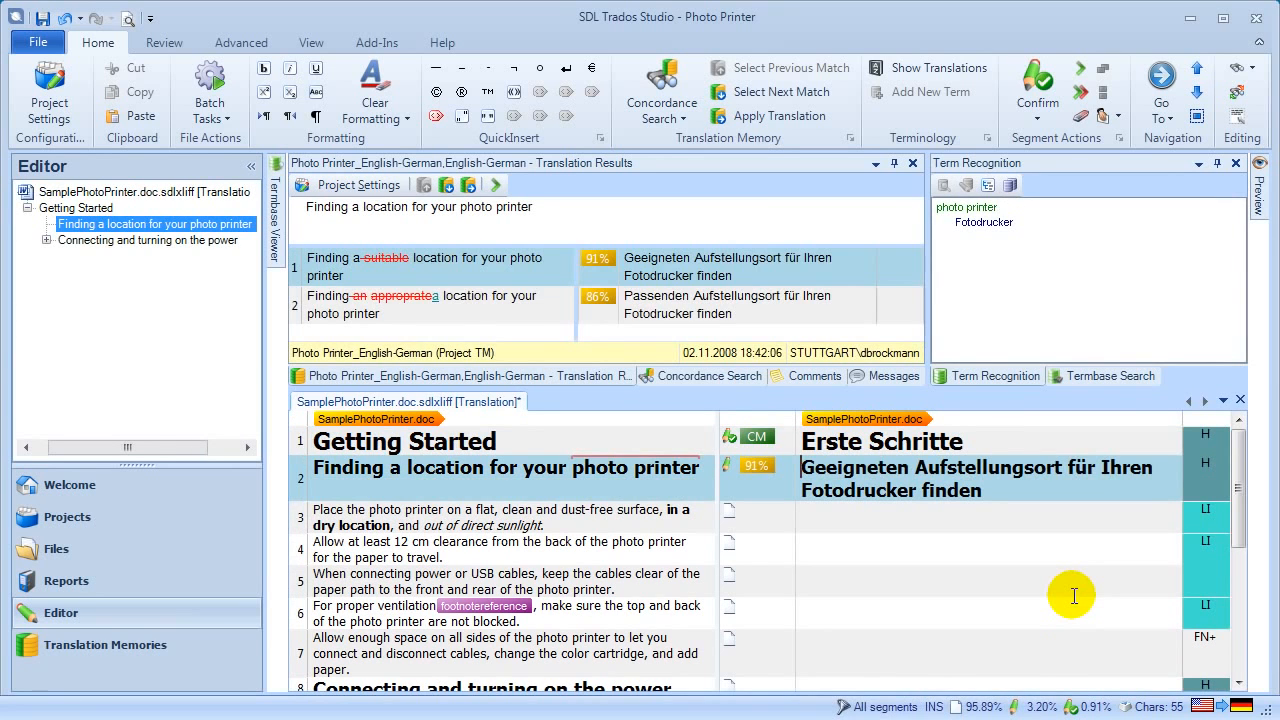
key("ctrl+shift+Right")
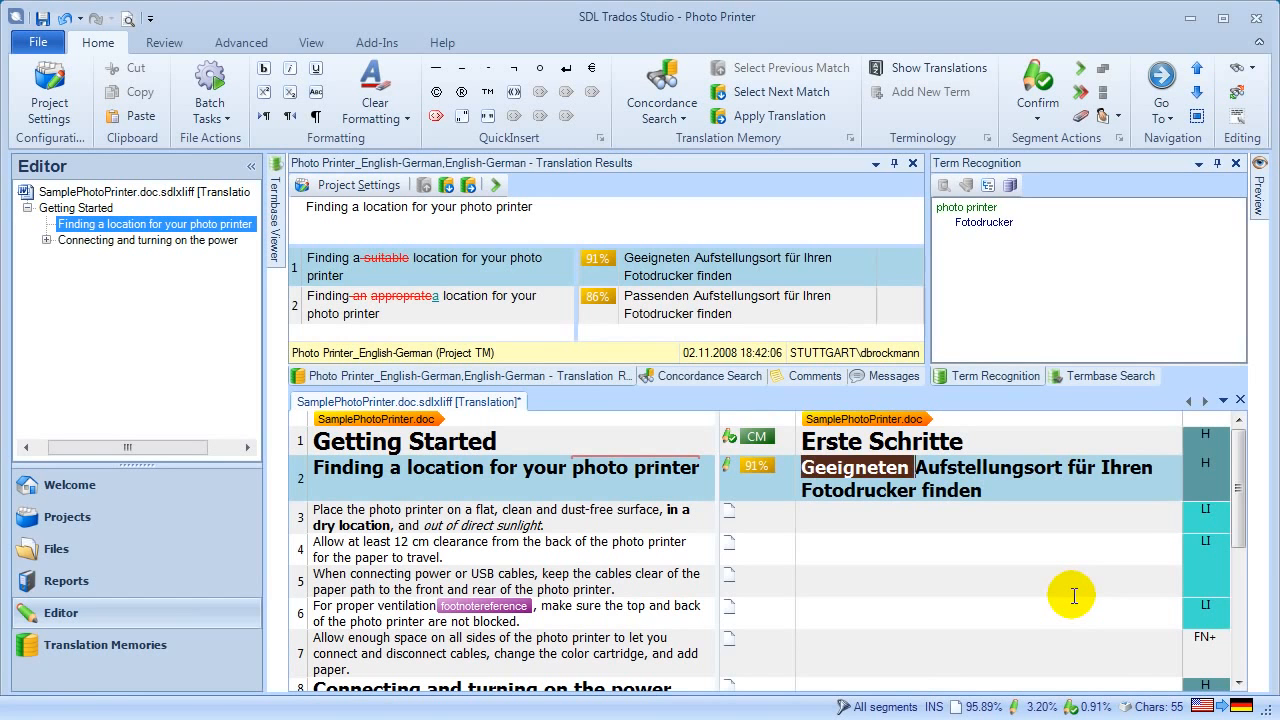
key("Delete")
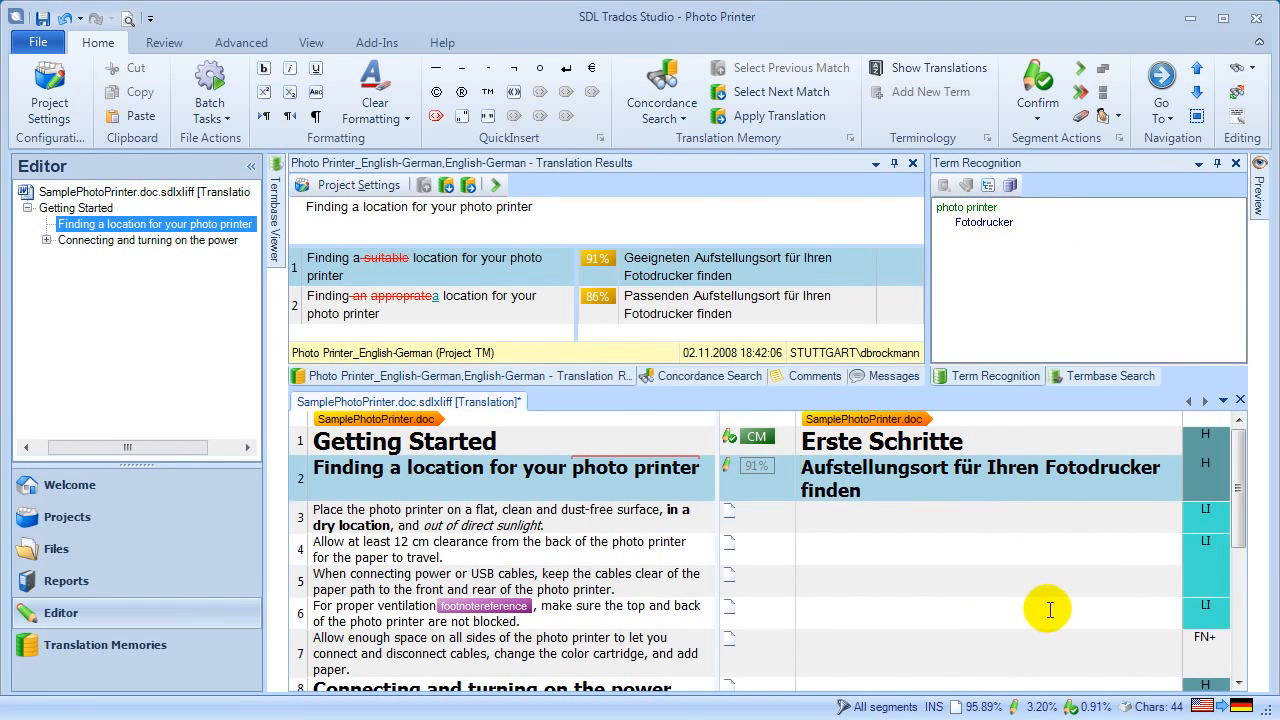
key("ctrl+Return")
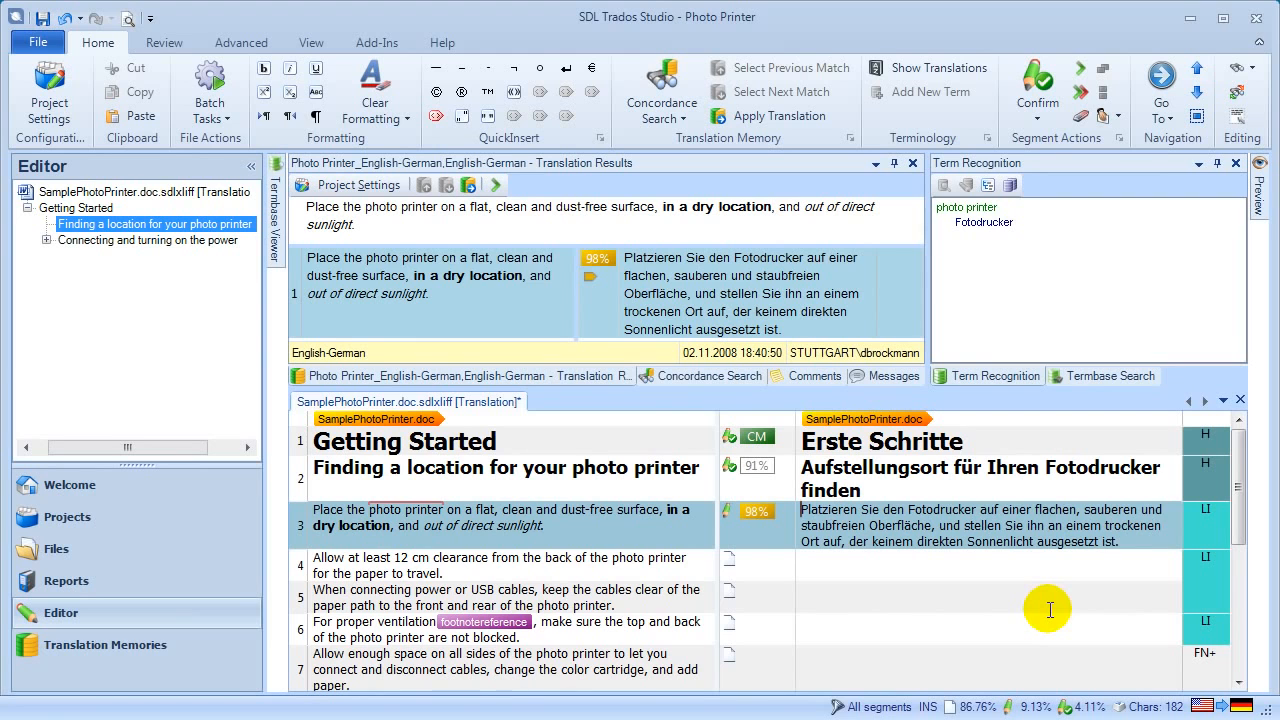
Step: Apply the source's bold formatting to "sauberen und staubfreien Oberfläche" in the translation of segment 3
key("ctrl+Right")
key("ctrl+Right")
key("ctrl+Right")
key("ctrl+Right")
key("ctrl+Right")
key("ctrl+Right")
key("ctrl+shift+Right")
key("ctrl+shift+Right")
key("ctrl+shift+Right")
key("ctrl+shift+Right")
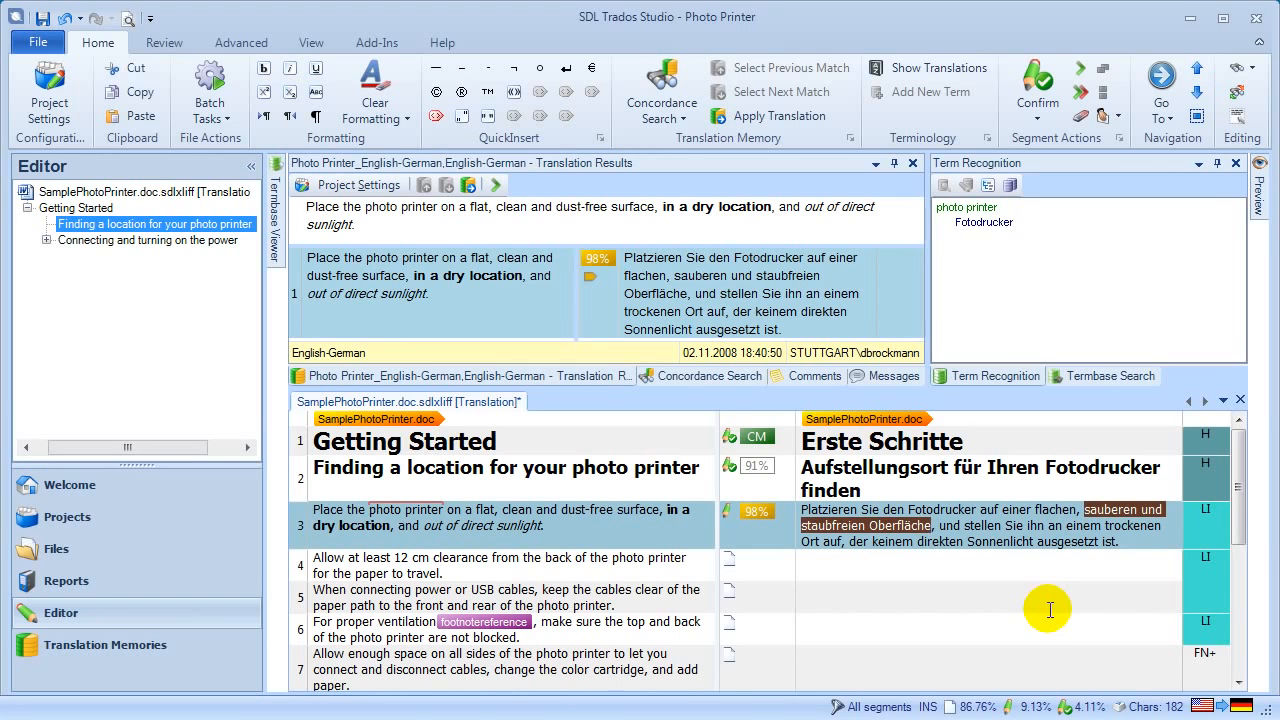
key("ctrl+comma")
key("Return")
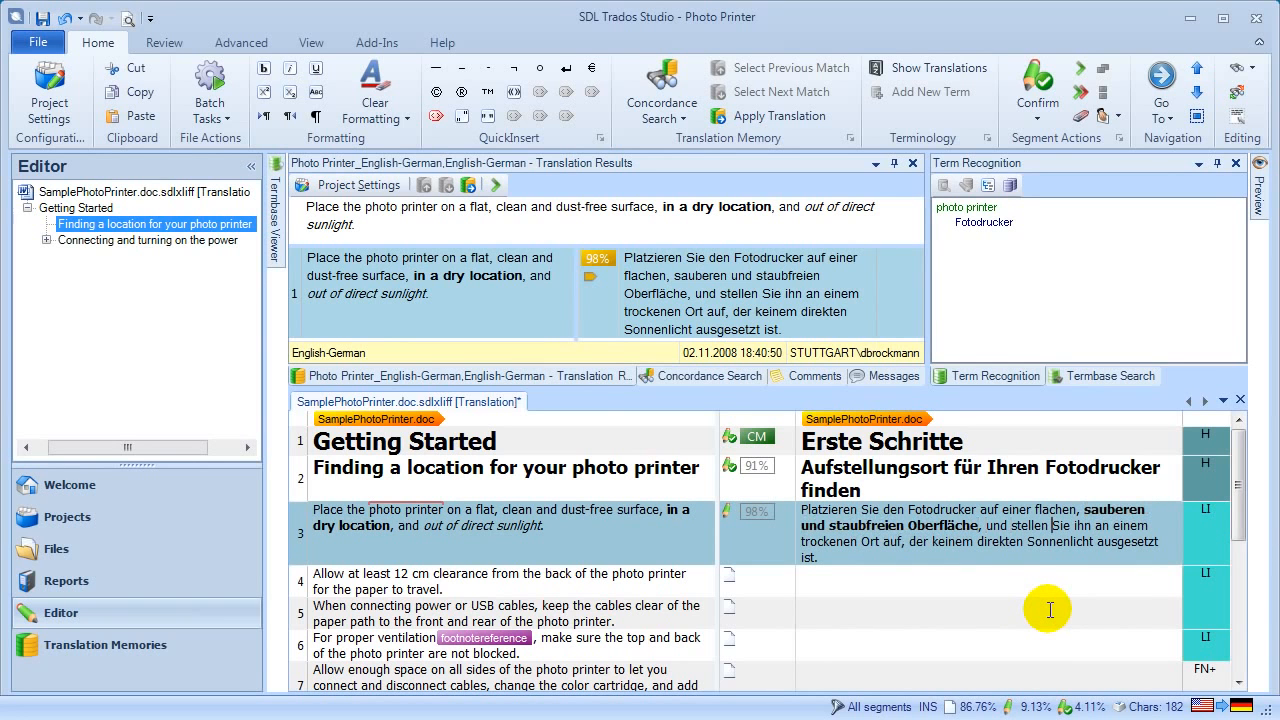
Step: Apply the source's italic formatting to "keinem direkten Sonnenlicht ausgesetzt" in segment 3 and confirm the segment
key("ctrl+Right")
key("ctrl+shift+Right")
key("ctrl+shift+Right")
key("ctrl+shift+Right")
key("ctrl+shift+Right")
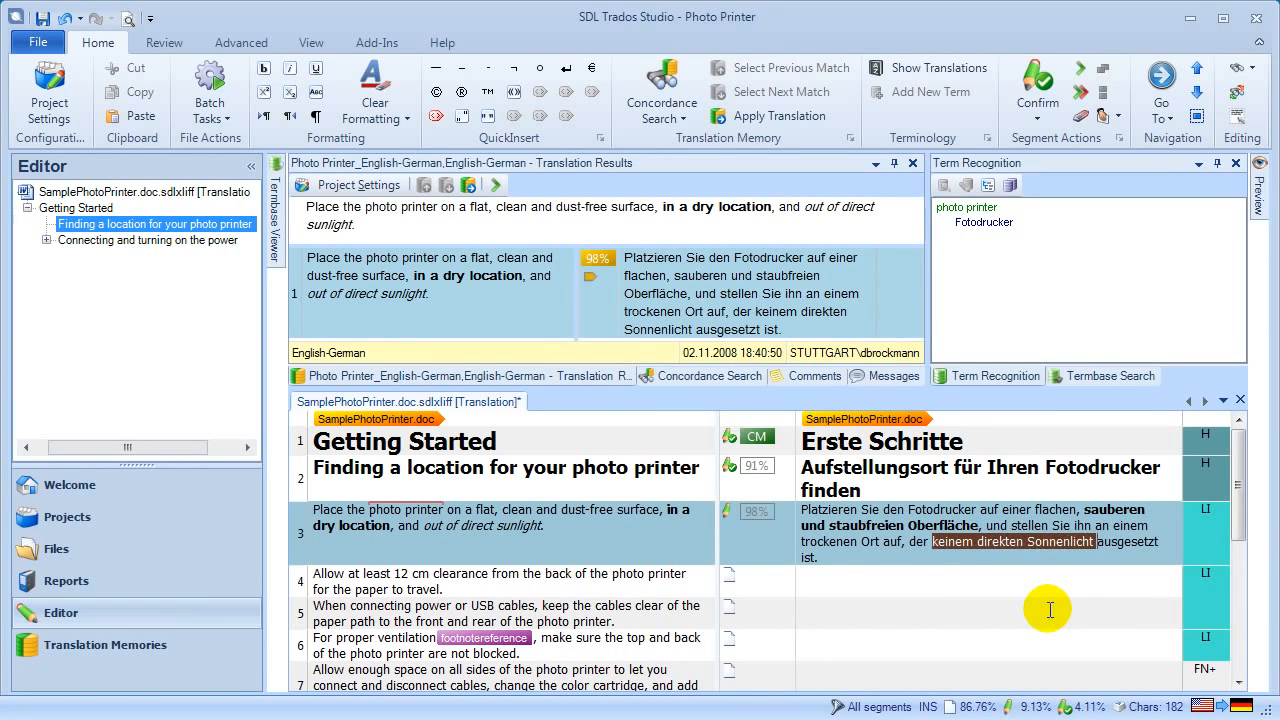
key("ctrl+comma")
key("Return")
key("ctrl+Return")
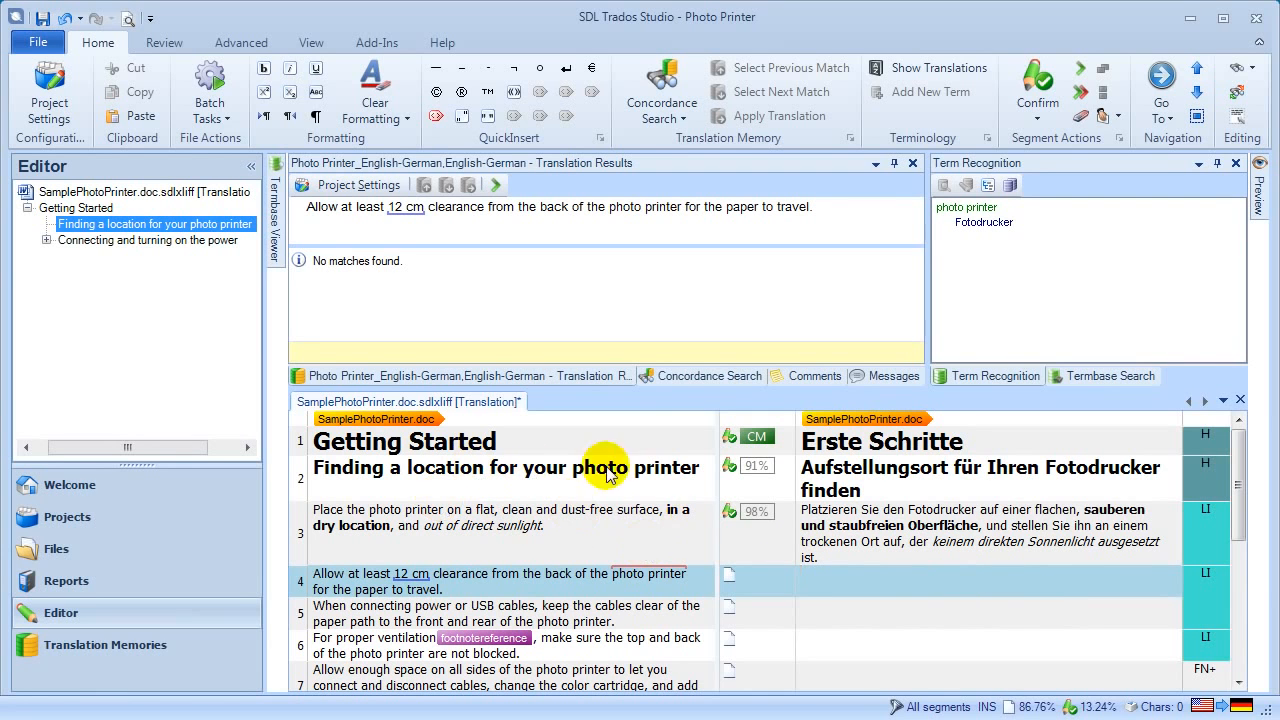
Step: Save the translated SamplePhotoPrinter document and close it
left_click(43, 19)
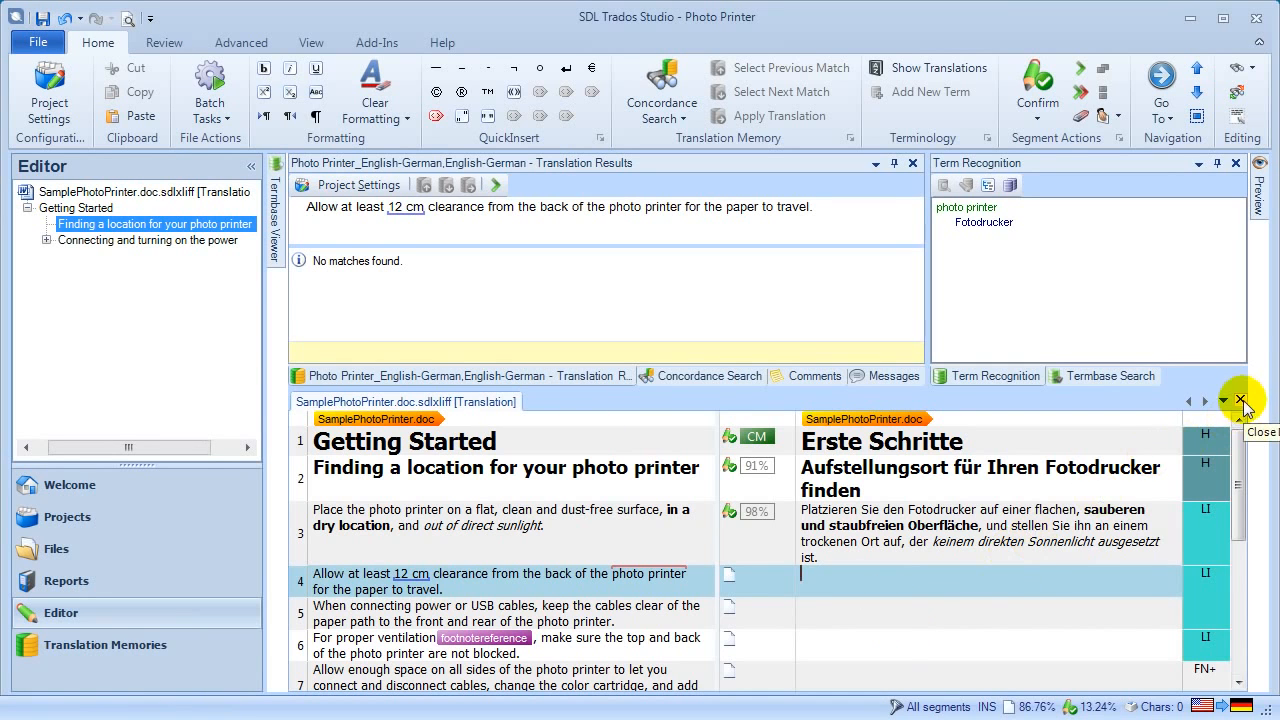
left_click(1241, 400)
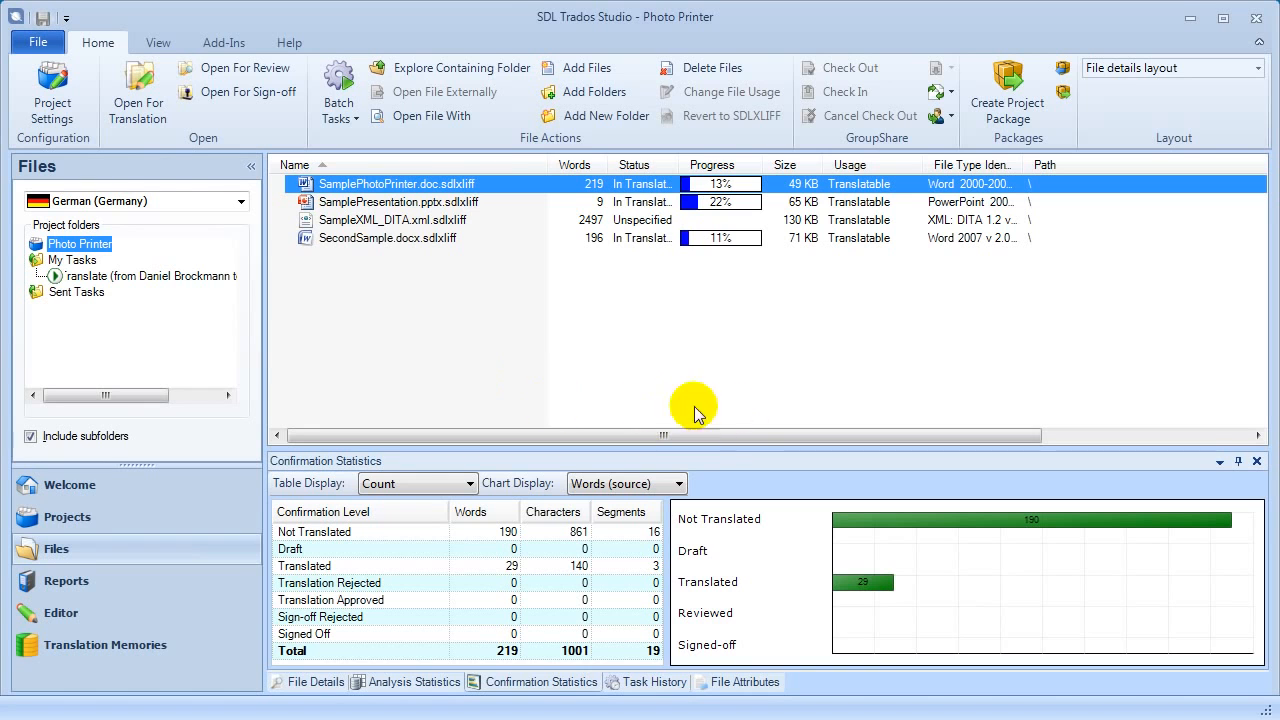
Step: Create a return package for the whole Photo Printer project with all four files, keeping the default location and no comment
left_click(1064, 70)
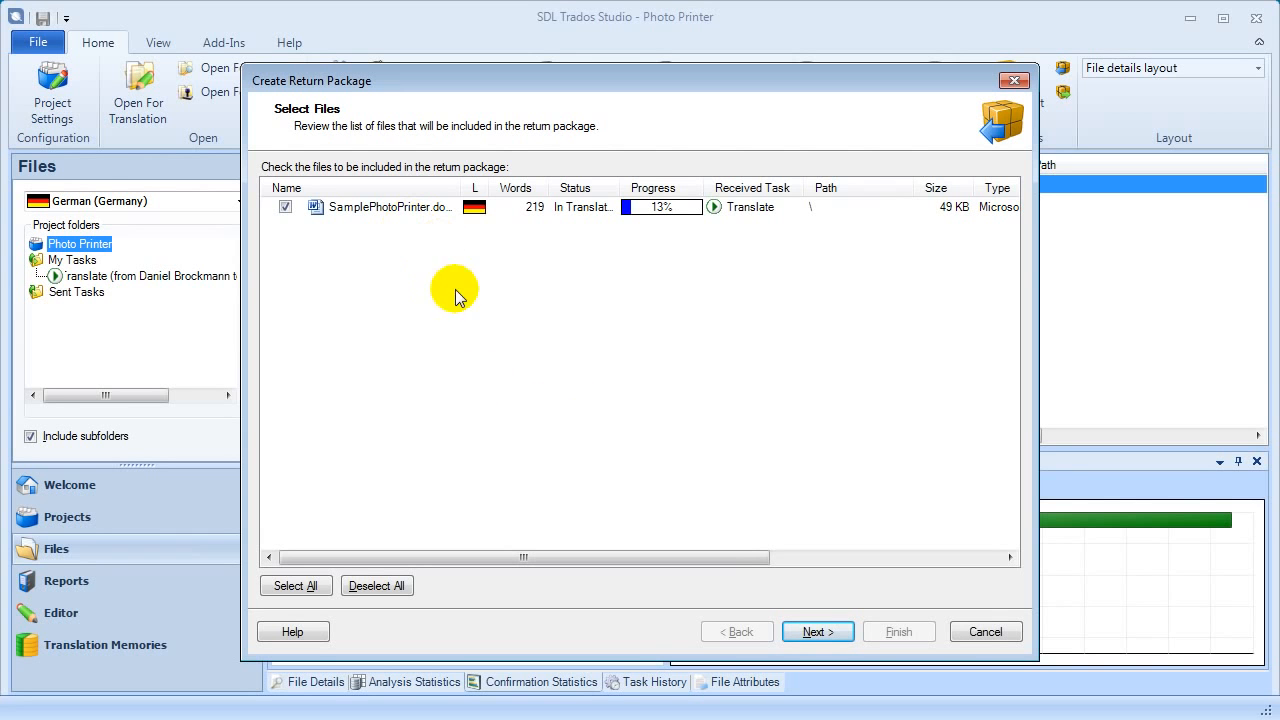
left_click(986, 631)
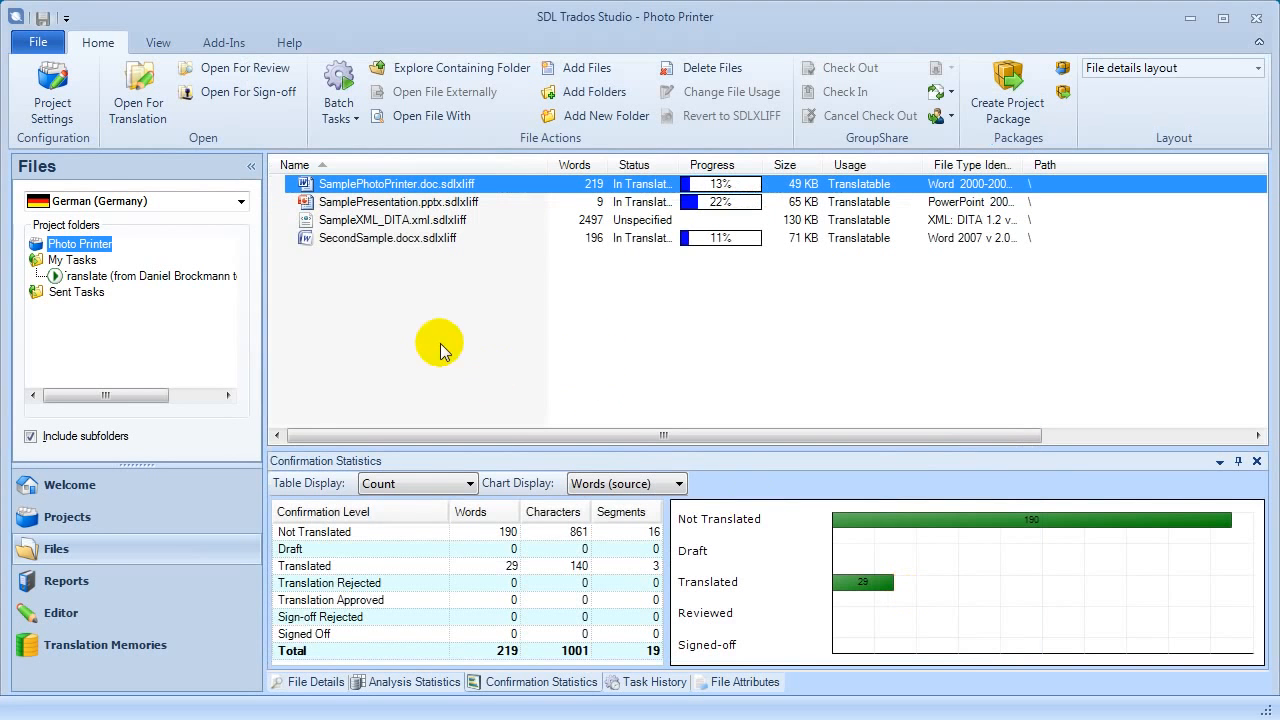
left_click(193, 521)
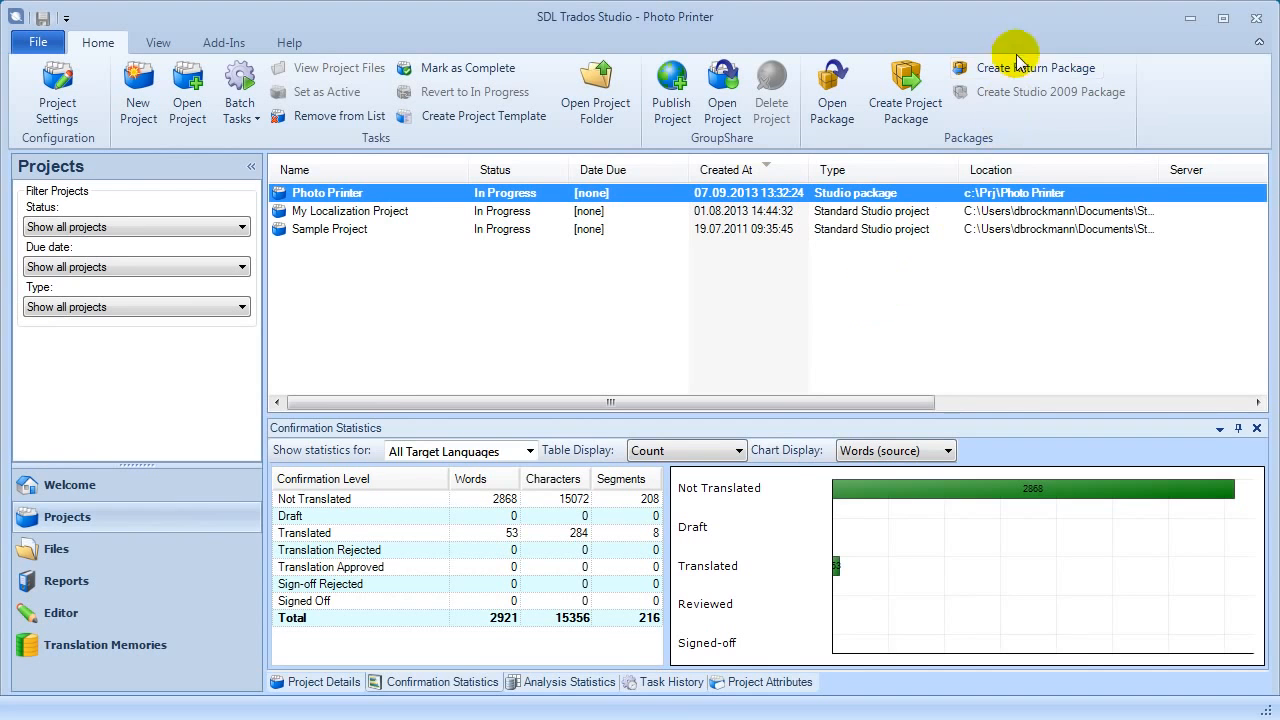
left_click(1077, 72)
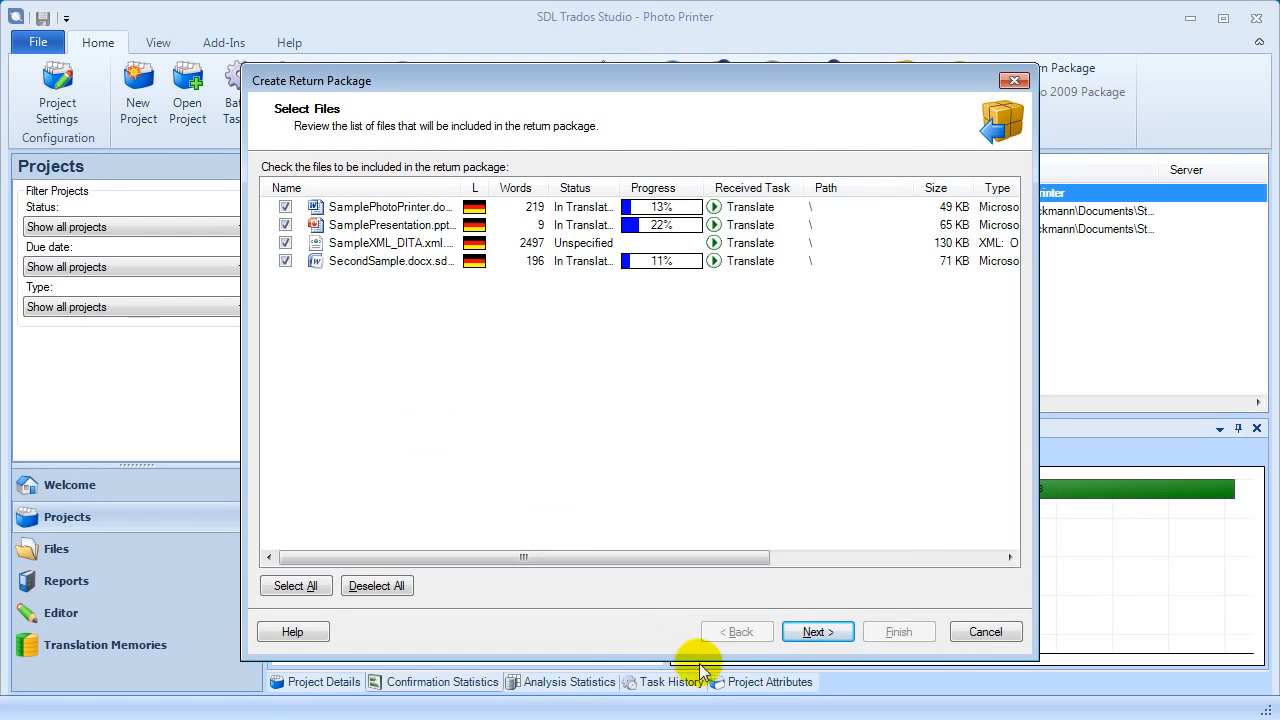
left_click(816, 632)
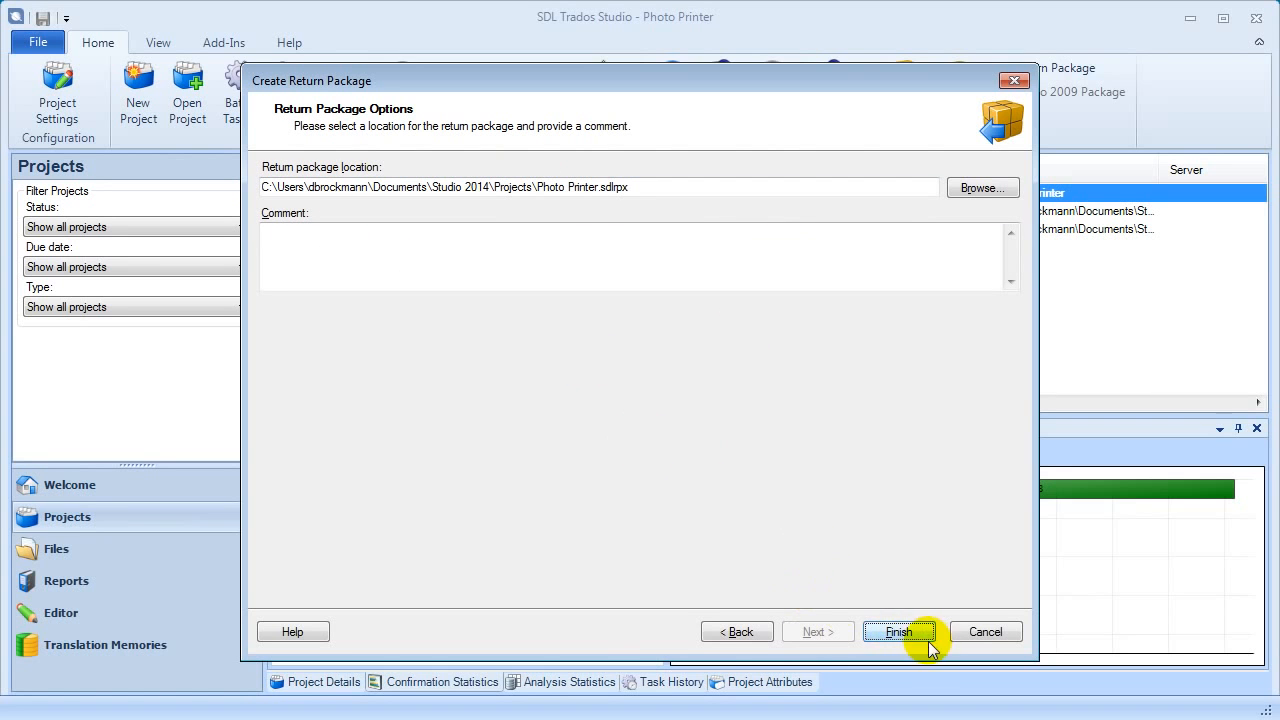
left_click(899, 632)
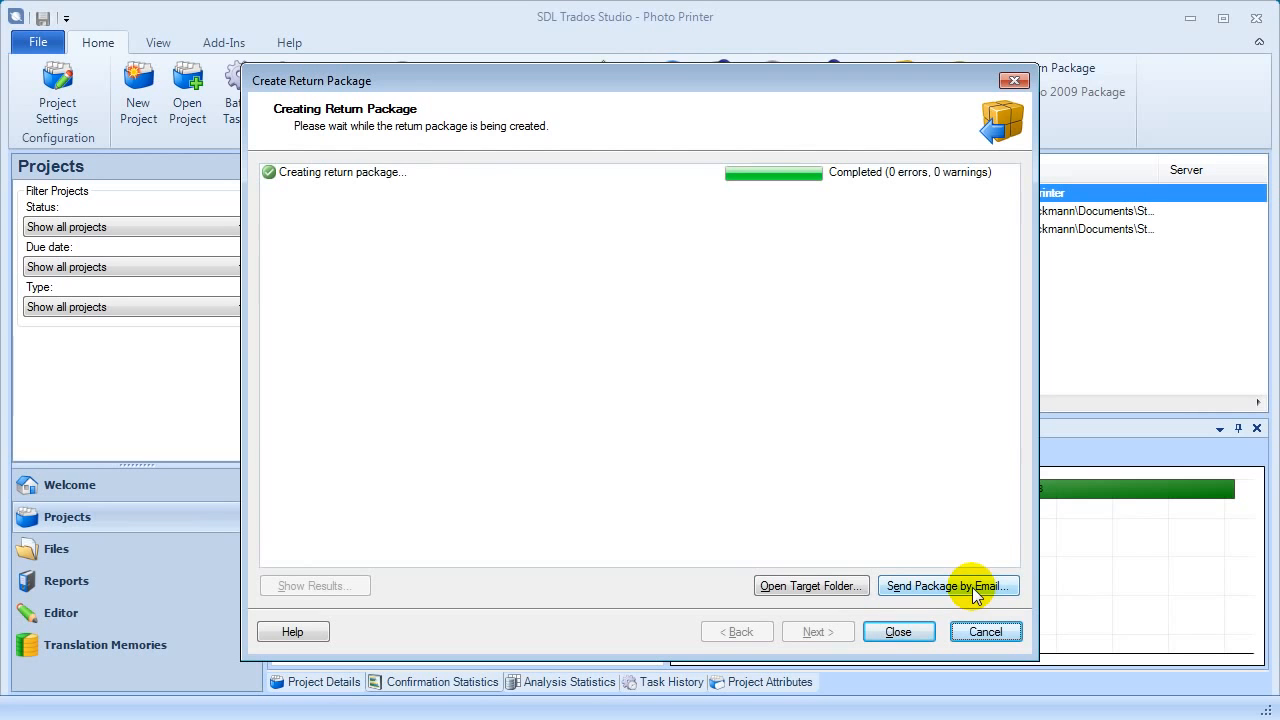
Step: Open the return package's target folder and select Photo Printer.sdlrpx
left_click(788, 586)
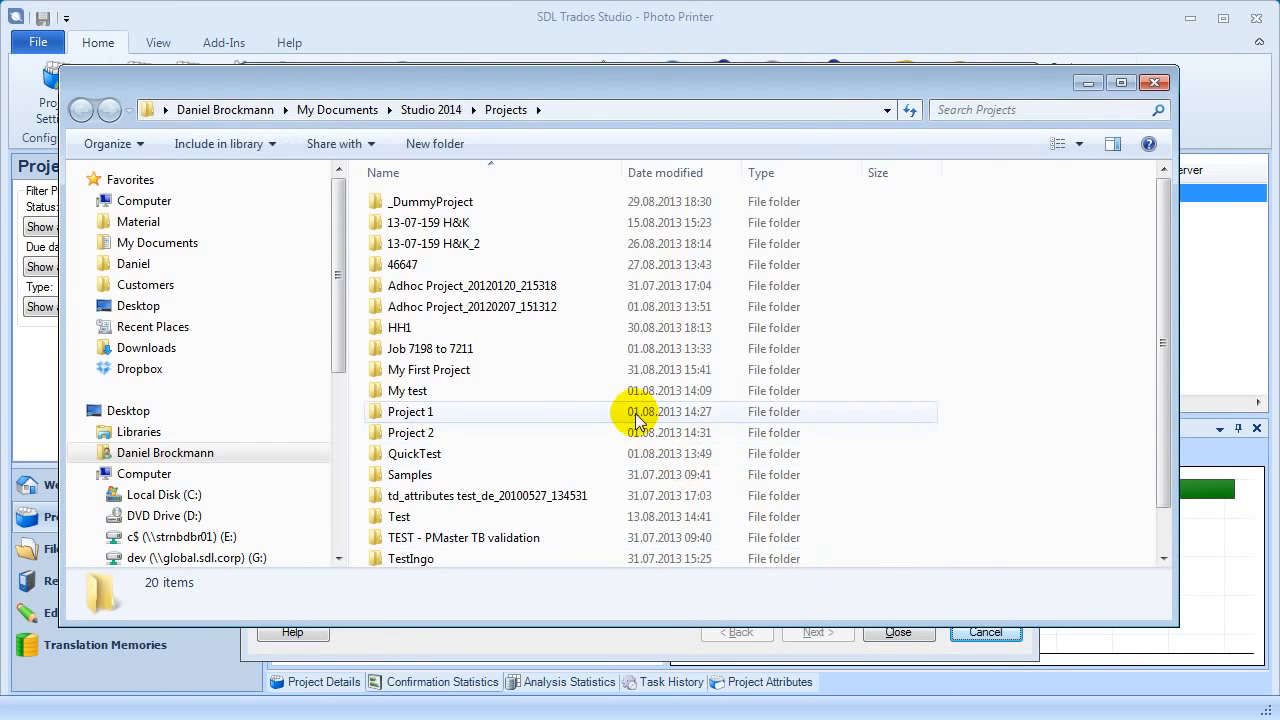
left_click_drag(1156, 300, 1166, 400)
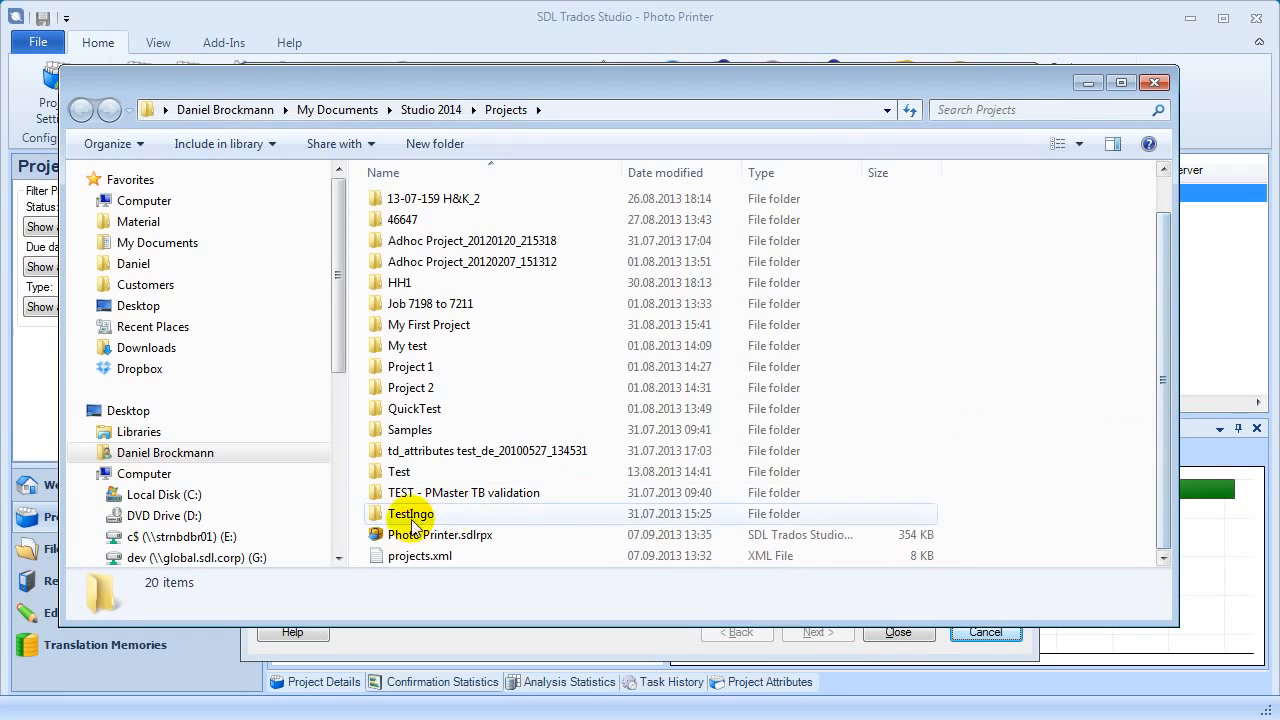
left_click(460, 535)
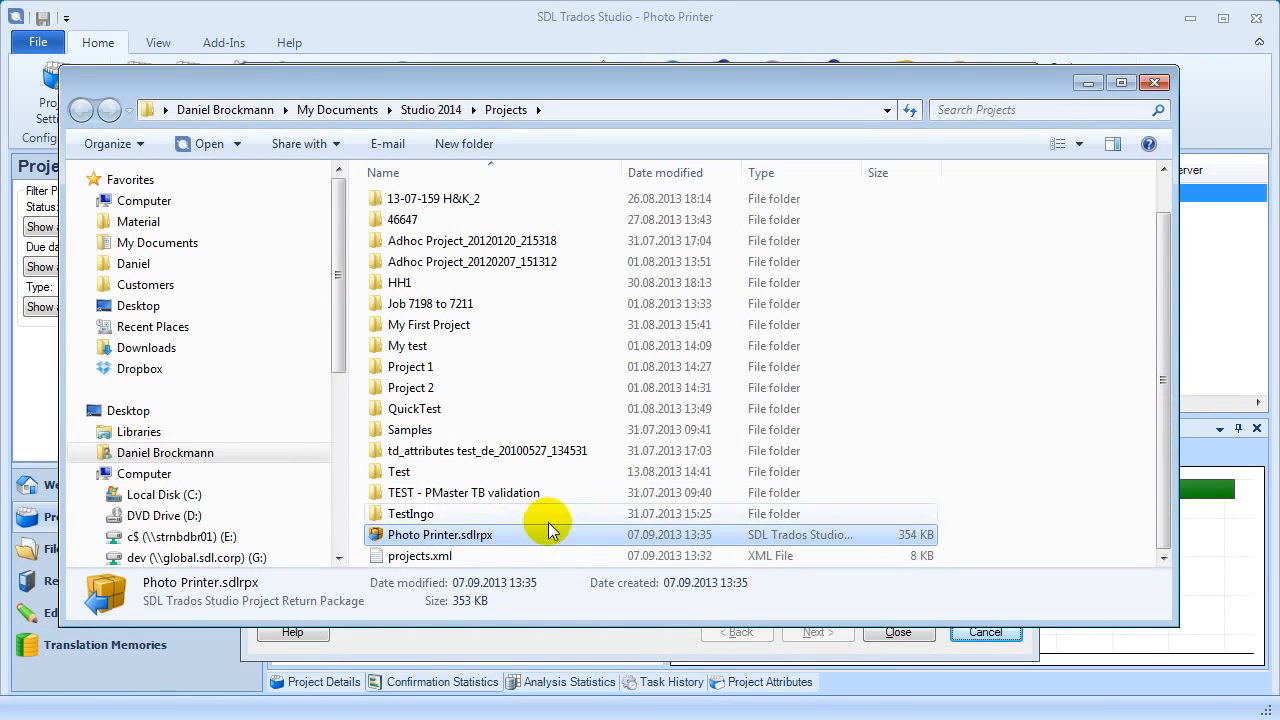